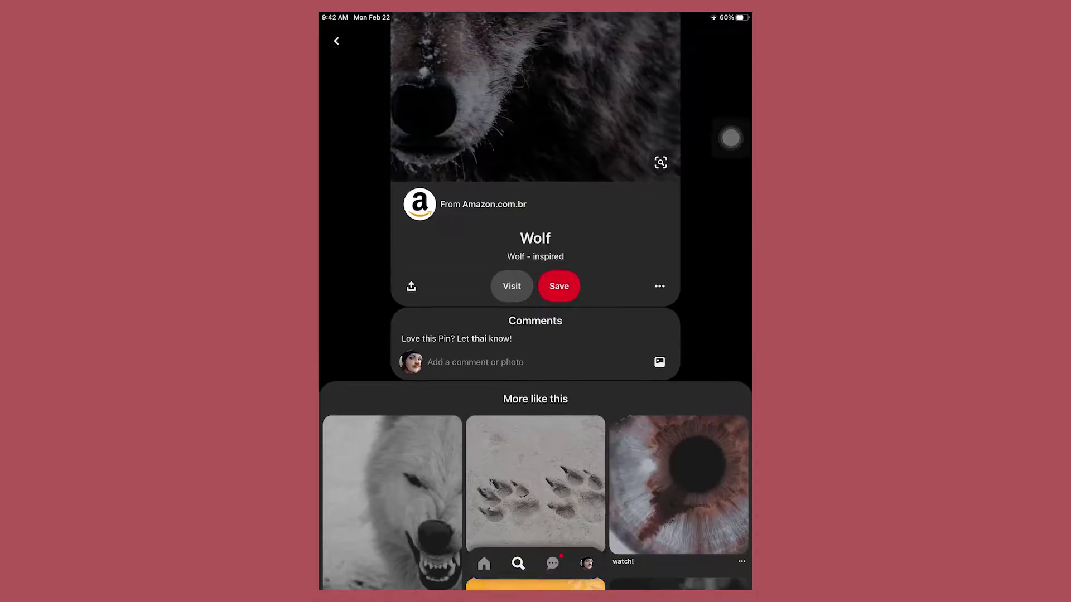
scroll(535, 301, "down", 5)
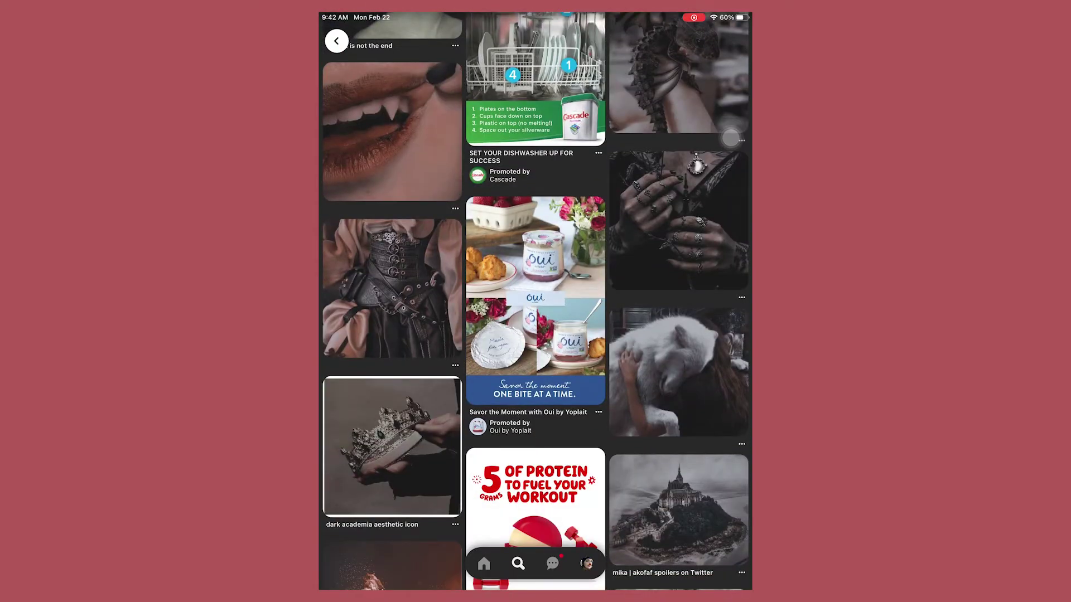
Save the rings pin and another pin to the 'aesthetic' board.
left_click(674, 226)
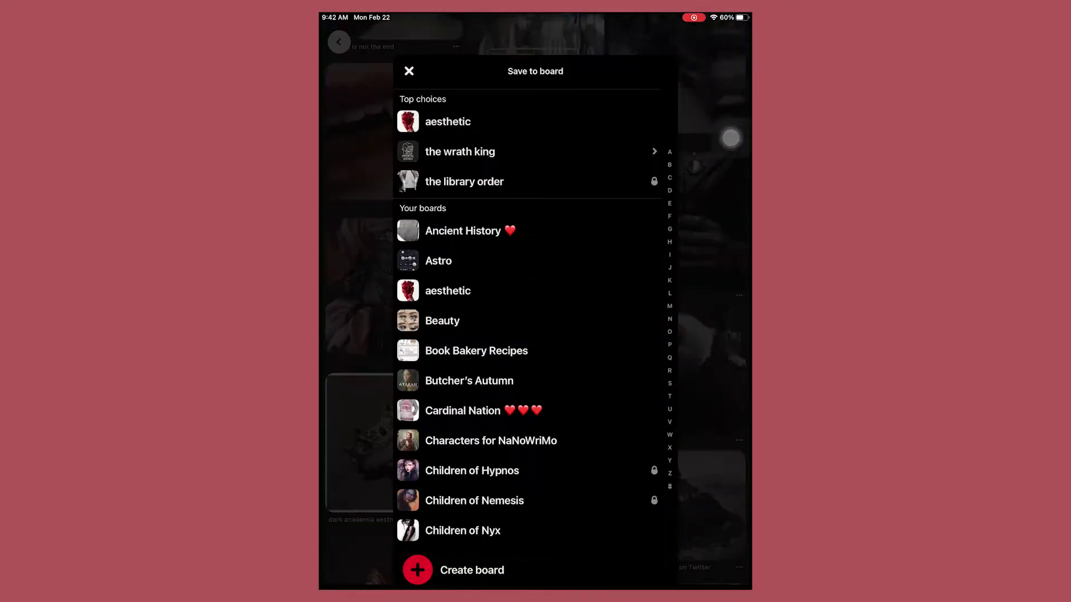
left_click(448, 122)
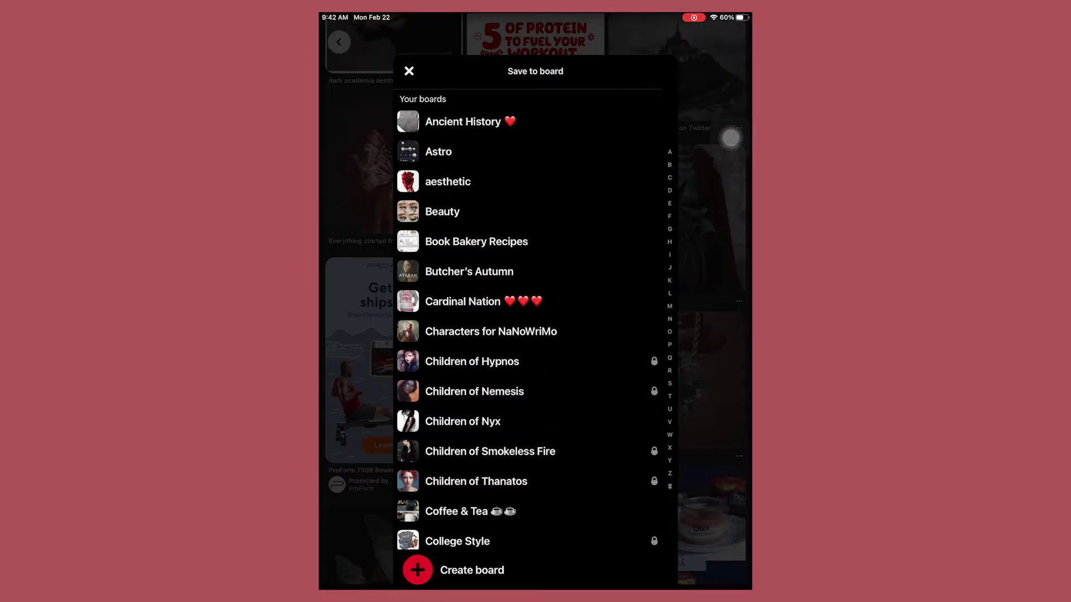
left_click(443, 182)
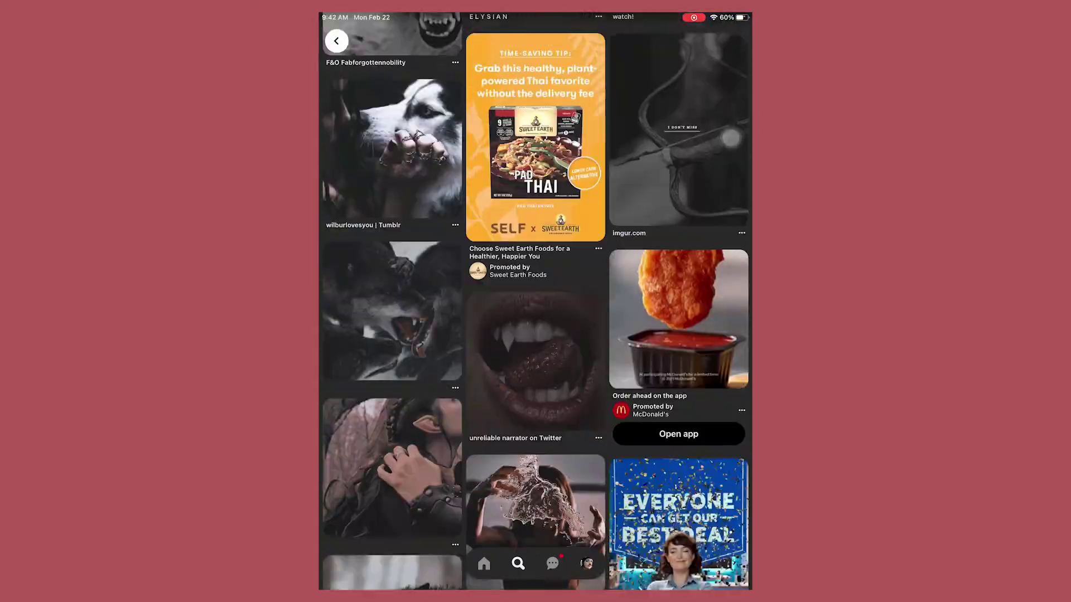
scroll(536, 301, "up", 10)
Browse related pins and bring up the download option for the Wolf pin.
left_click(392, 309)
scroll(535, 335, "down", 5)
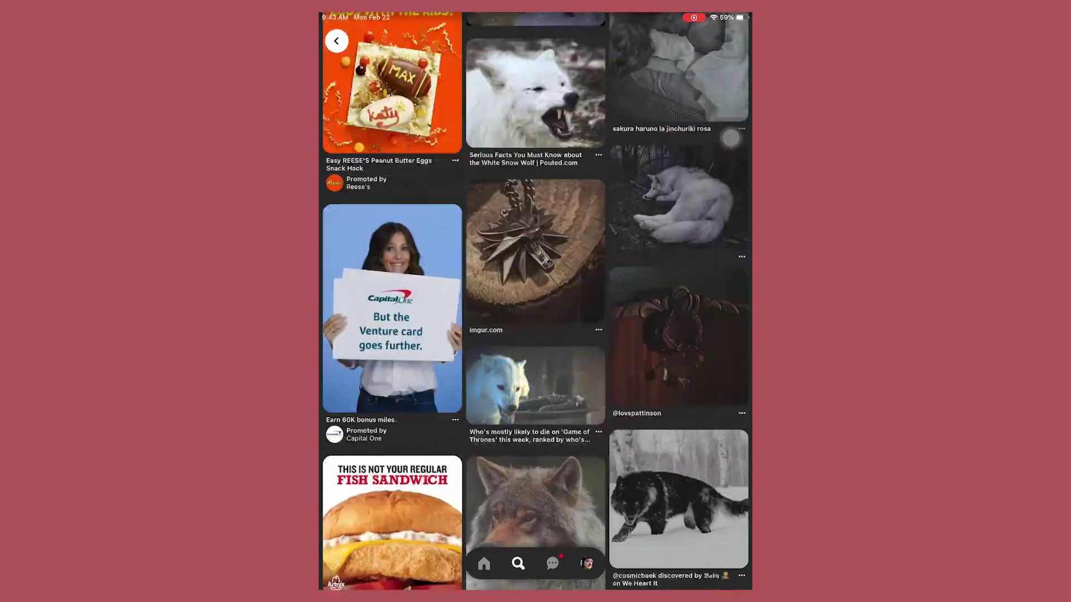
left_click(730, 137)
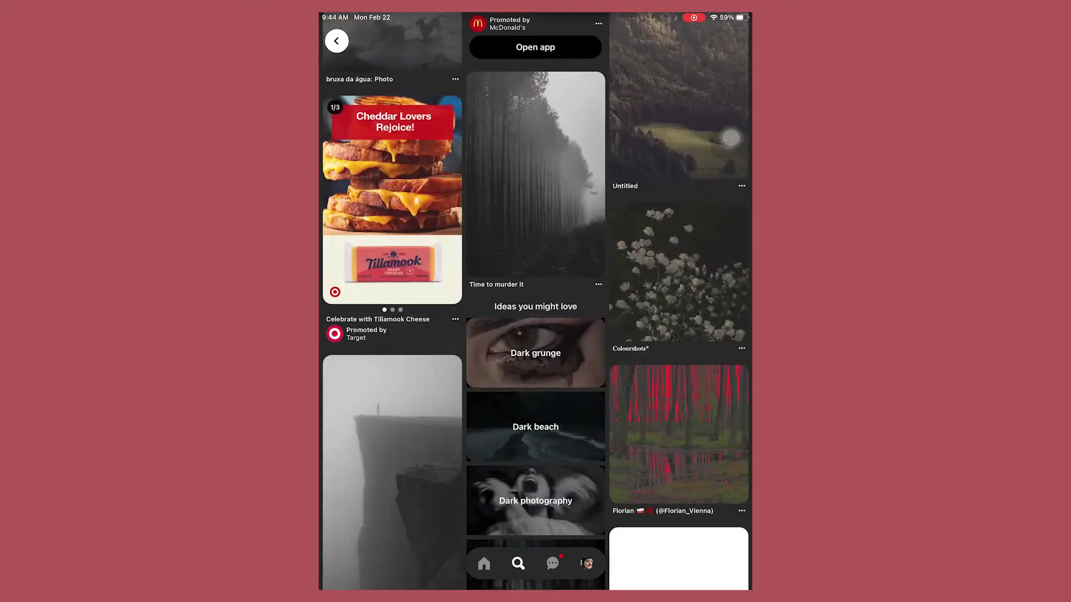
scroll(535, 302, "down", 10)
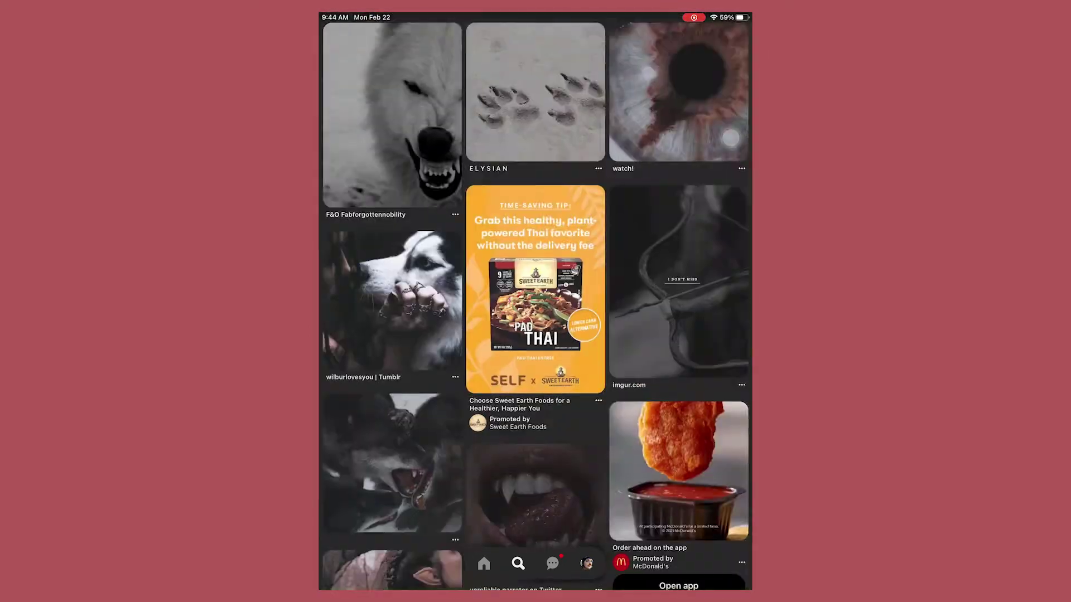
left_click(730, 138)
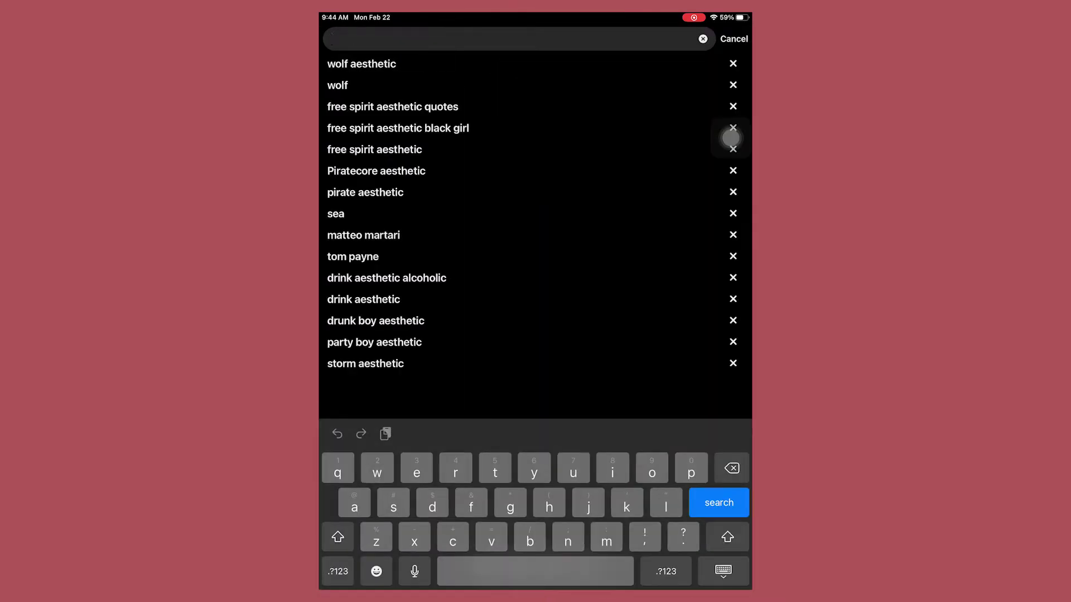
Open the bloody-hands pin from the feed and browse its related blood-themed pins.
left_click(393, 107)
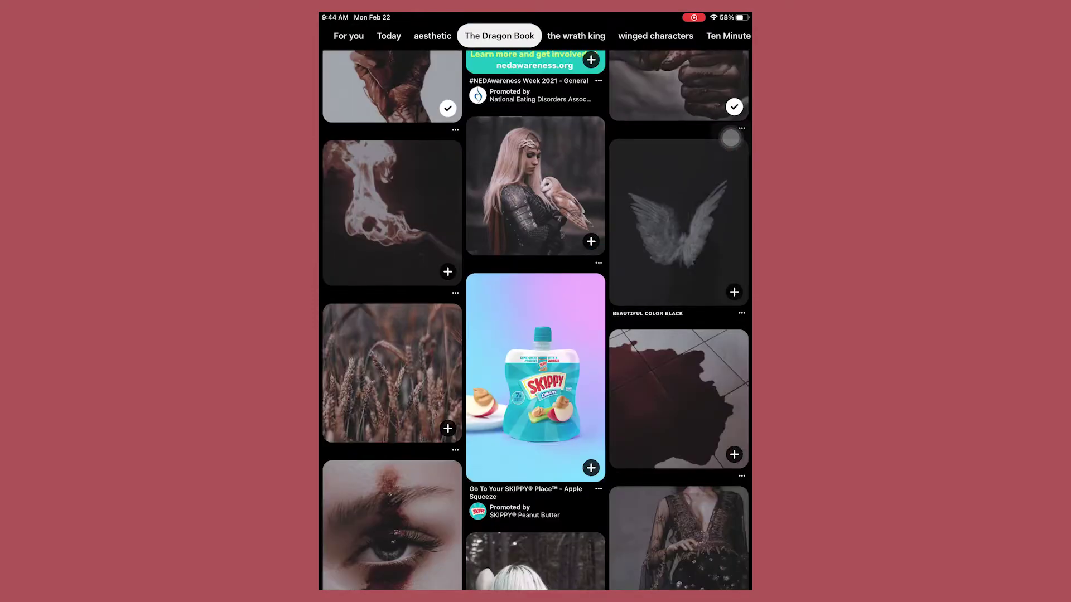
left_click(730, 138)
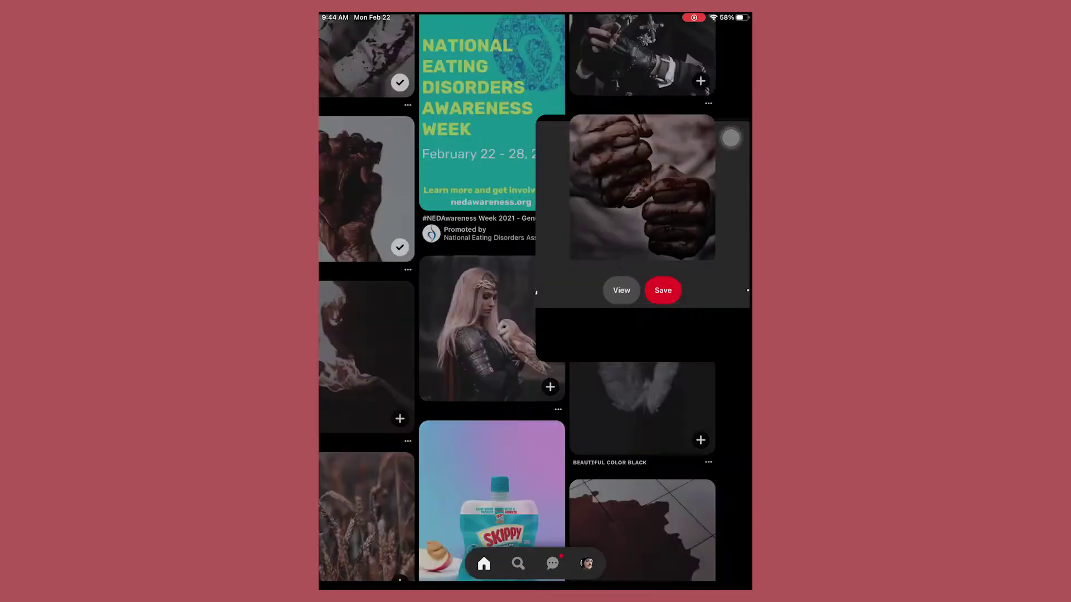
scroll(730, 138, "down", 10)
scroll(730, 138, "down", 5)
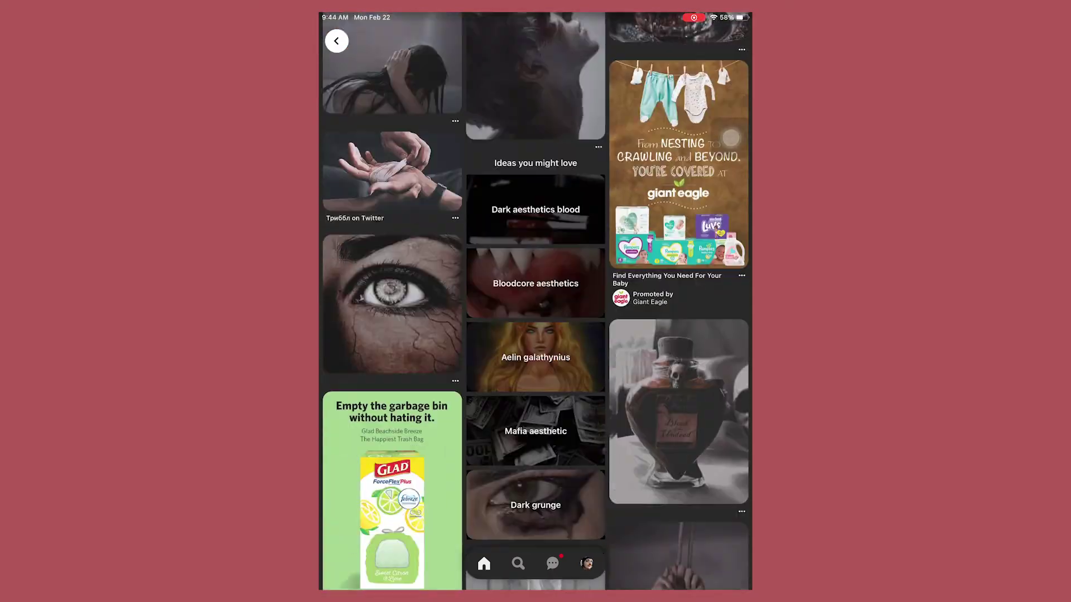
scroll(730, 138, "down", 5)
scroll(731, 138, "down", 3)
left_click_drag(383, 117, 363, 106)
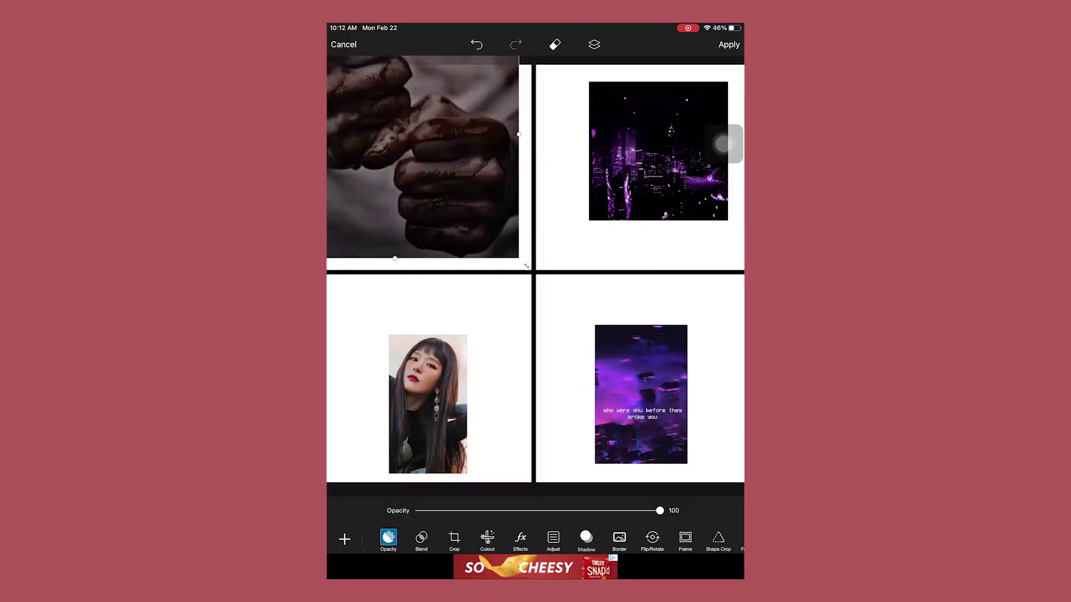
Stretch the hands image into the top-left square and the city image into the top-right.
left_click_drag(422, 156, 422, 171)
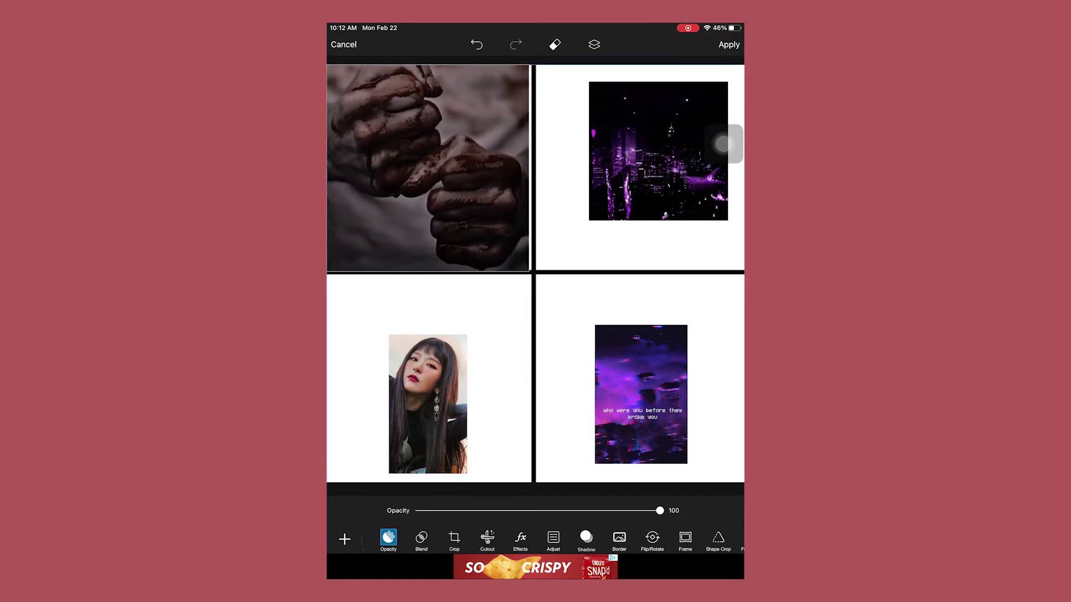
left_click_drag(523, 167, 534, 168)
mouse_move(658, 151)
left_mouse_down()
mouse_move(675, 133)
mouse_move(634, 174)
left_mouse_up()
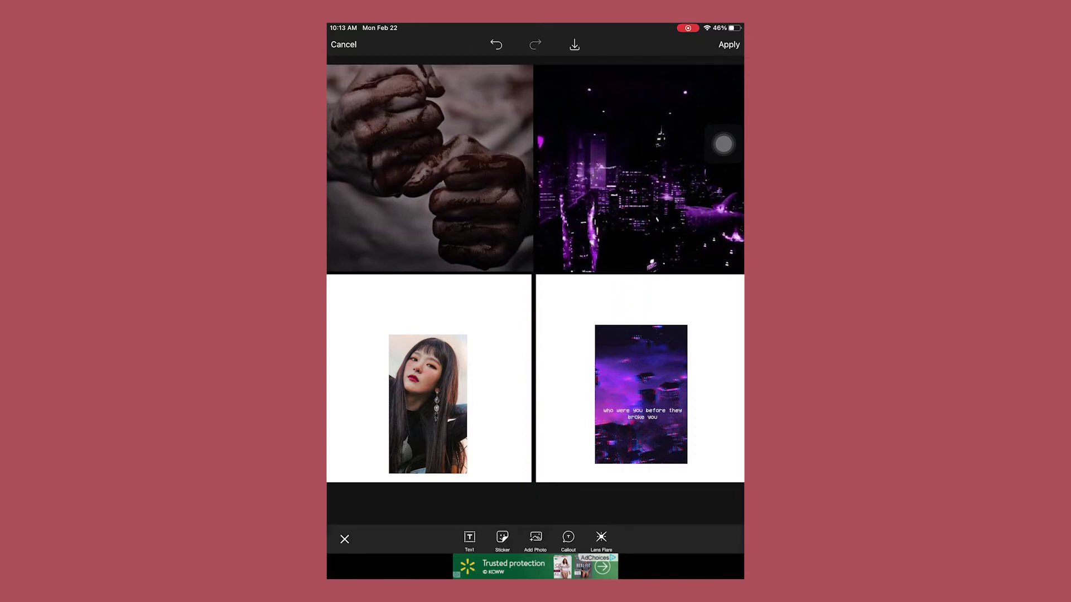
Align the purple quote image and stretch the portrait photo flush with the left edge.
left_click(640, 394)
mouse_move(641, 394)
left_mouse_down()
mouse_move(616, 381)
mouse_move(533, 381)
left_mouse_up()
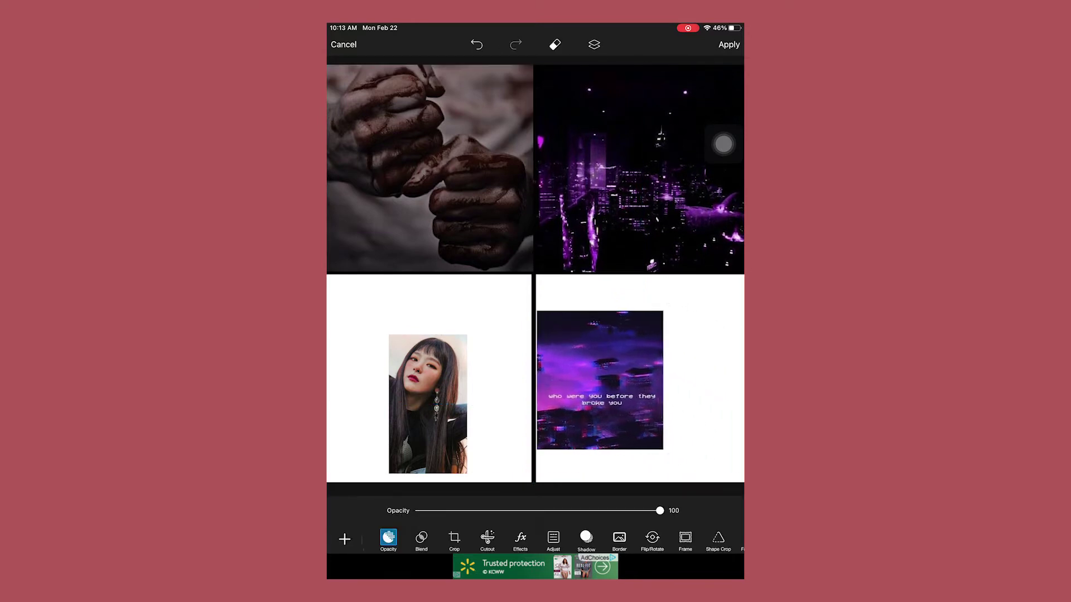
left_click_drag(598, 381, 597, 342)
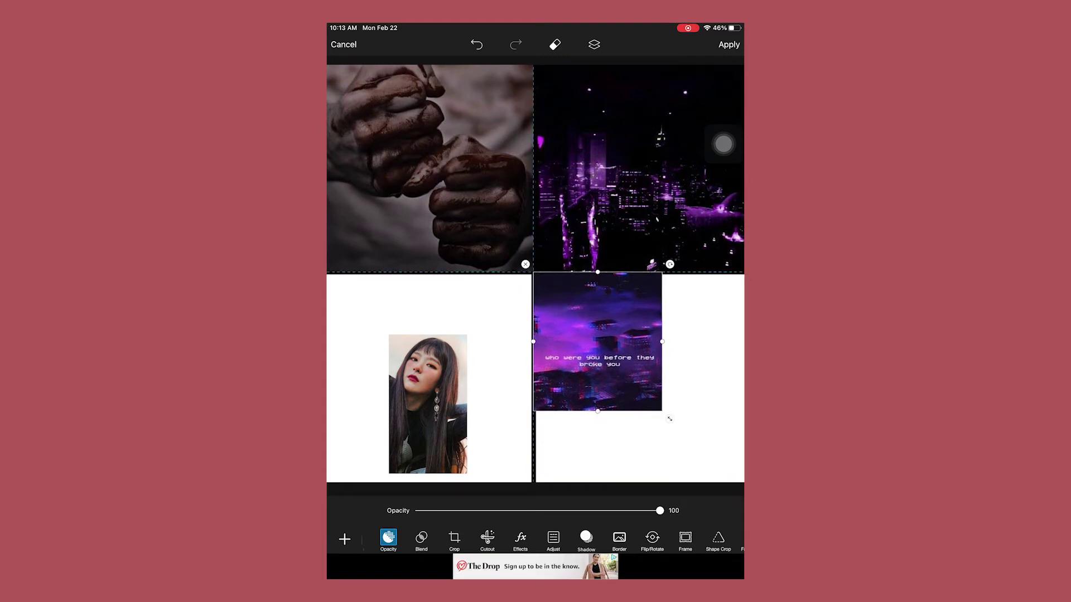
left_click_drag(427, 405, 494, 343)
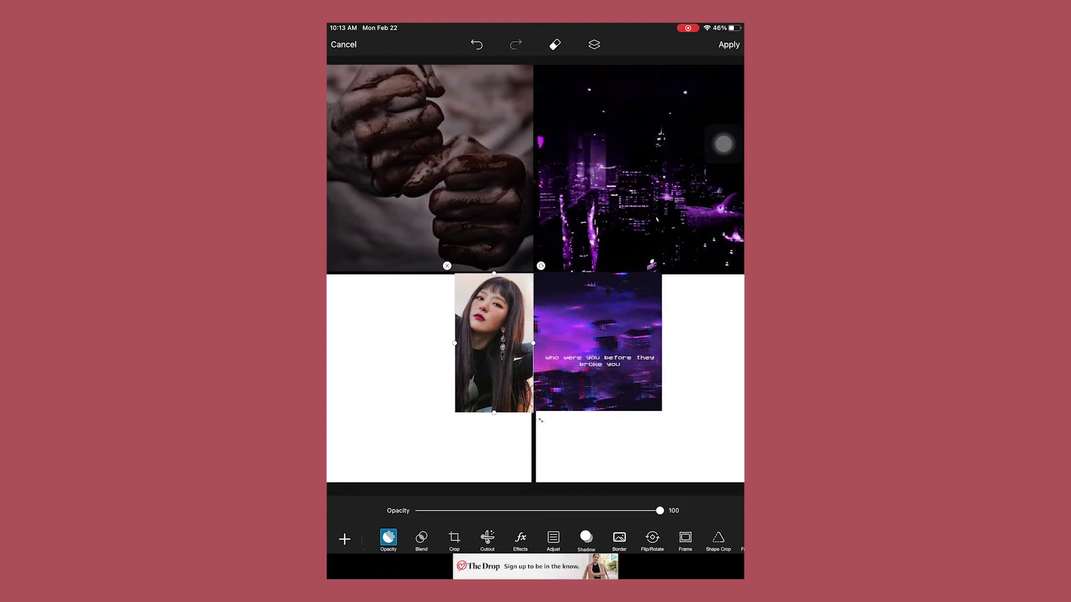
left_click_drag(494, 343, 331, 341)
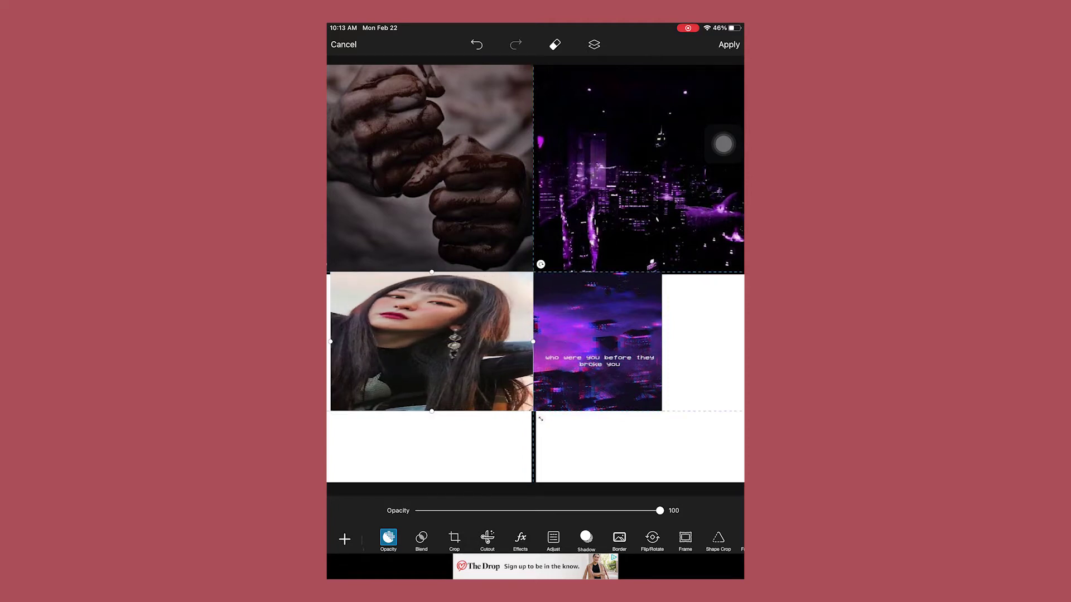
left_click_drag(432, 411, 432, 520)
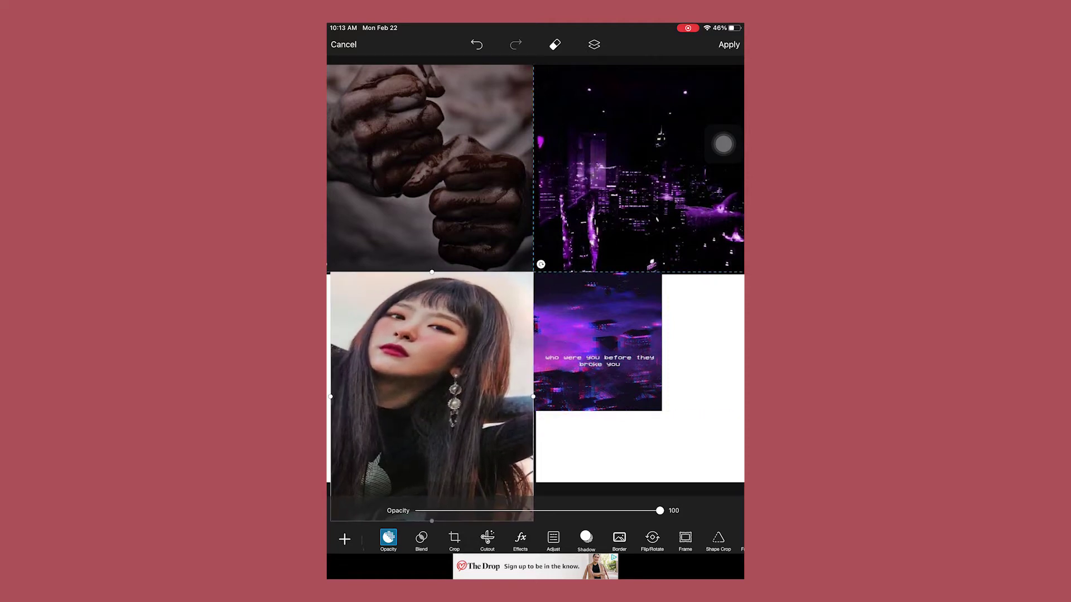
left_click_drag(330, 395, 326, 396)
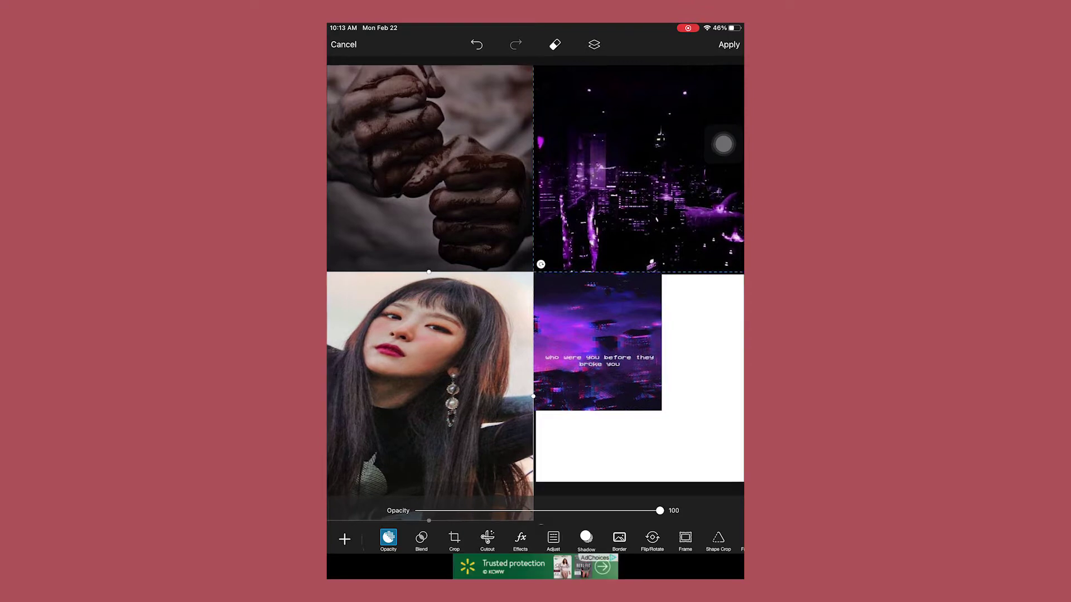
scroll(535, 276, "down", 2)
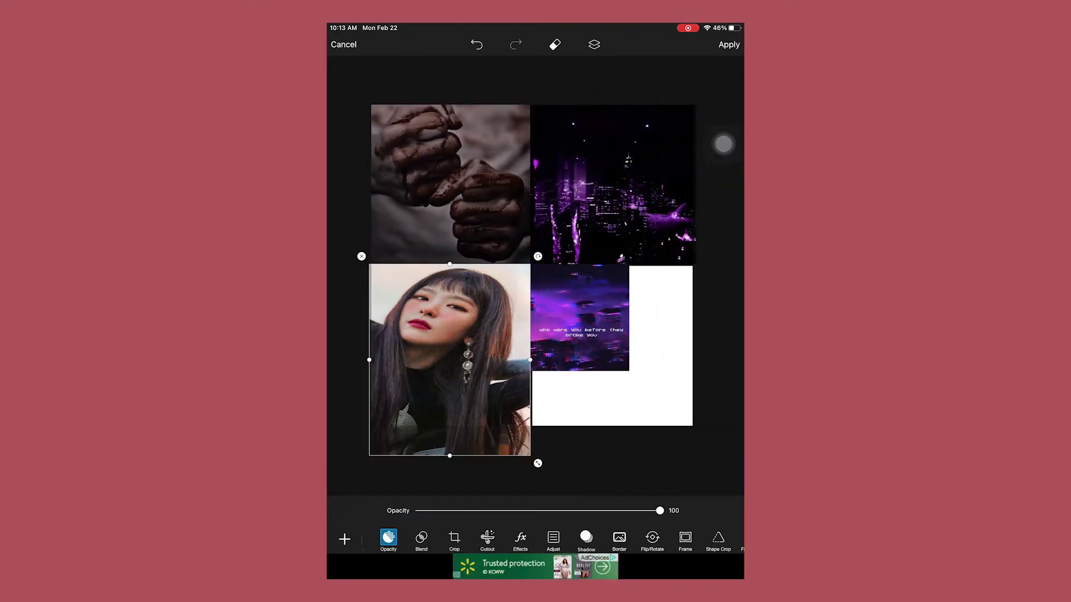
Enlarge the quote image to fill the lower-right quadrant and apply the arrangement.
left_click(578, 318)
left_click_drag(636, 379, 708, 437)
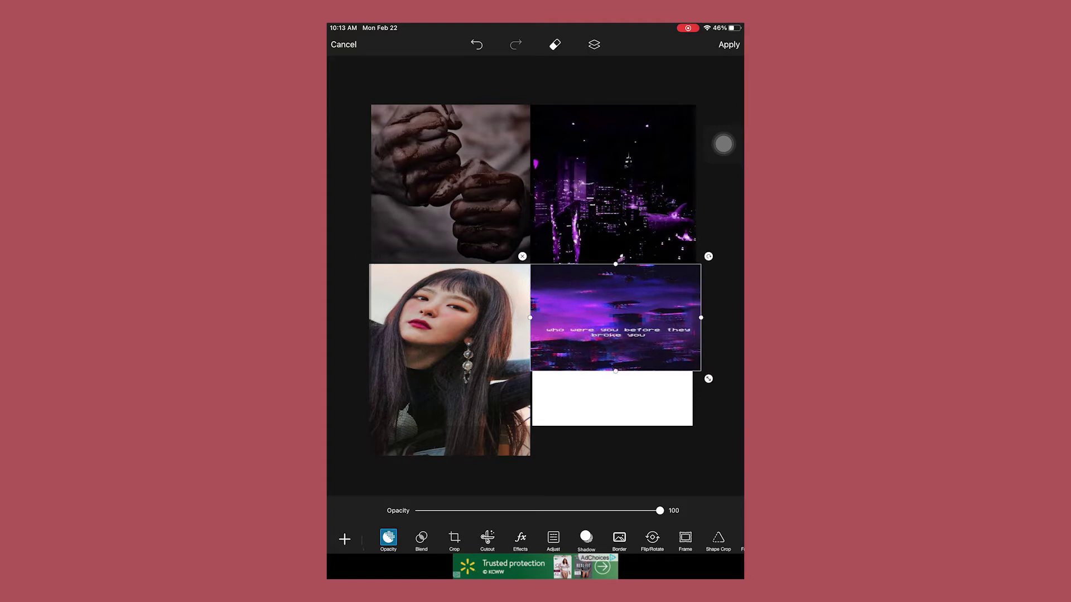
left_click_drag(708, 436, 708, 463)
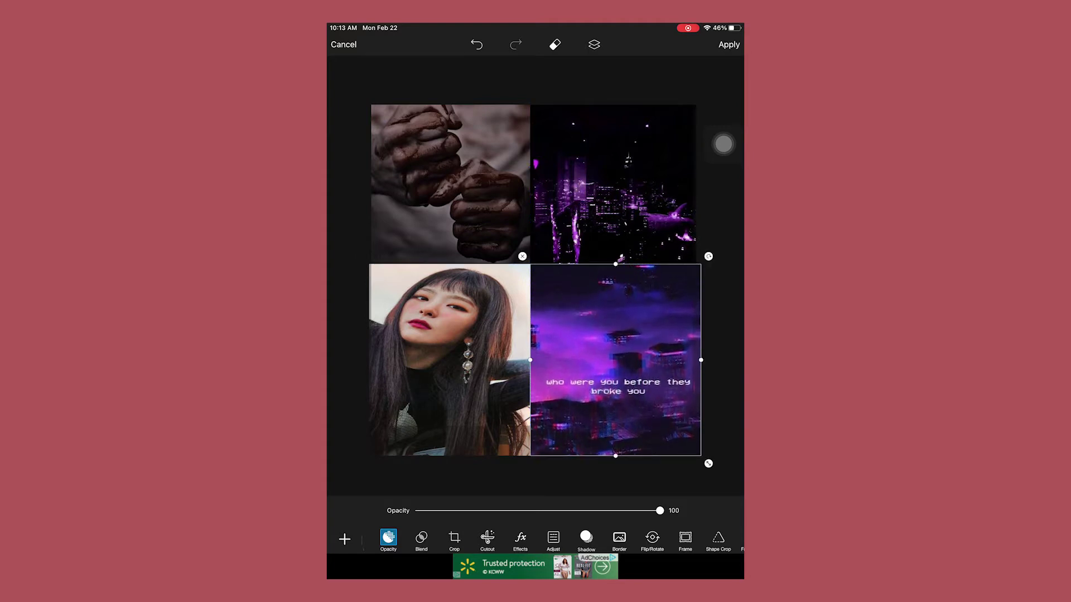
left_click_drag(614, 360, 615, 329)
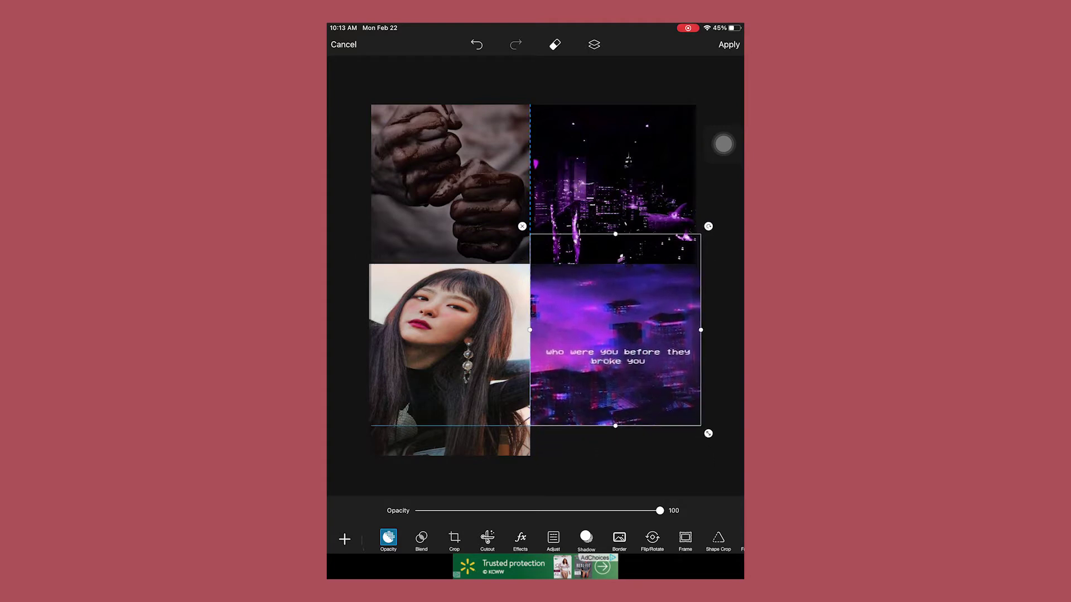
left_click(344, 539)
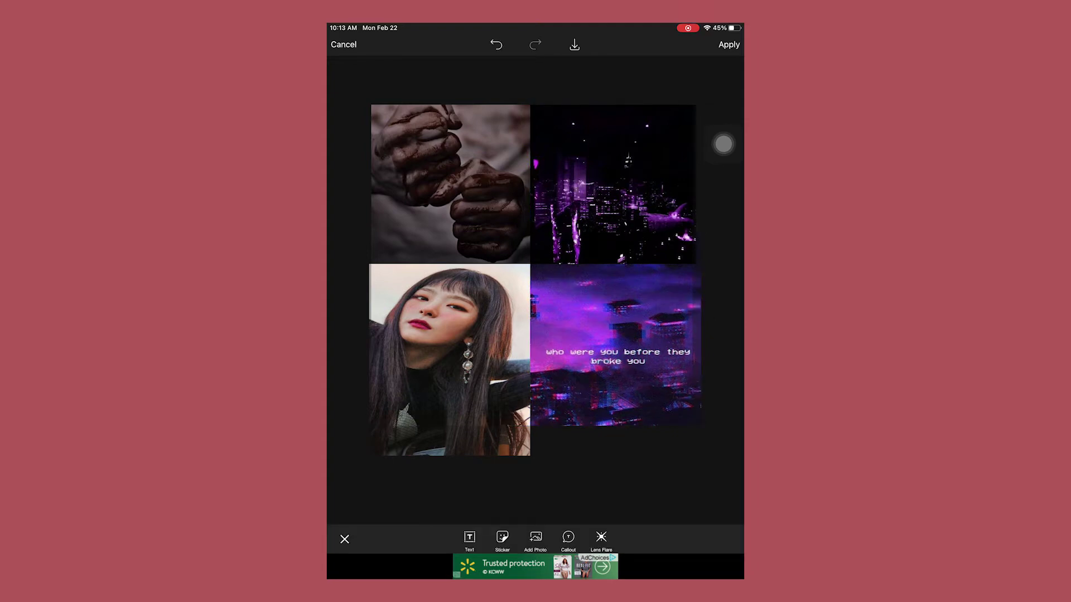
left_click(729, 44)
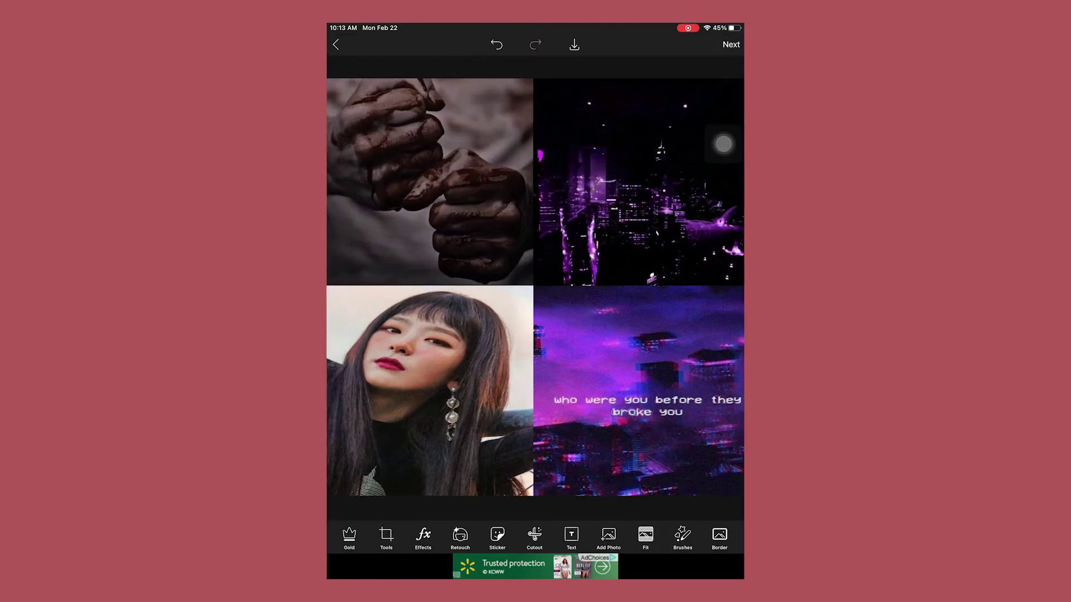
Apply the Film3 filter to the purple city collage and keep it.
left_click(422, 539)
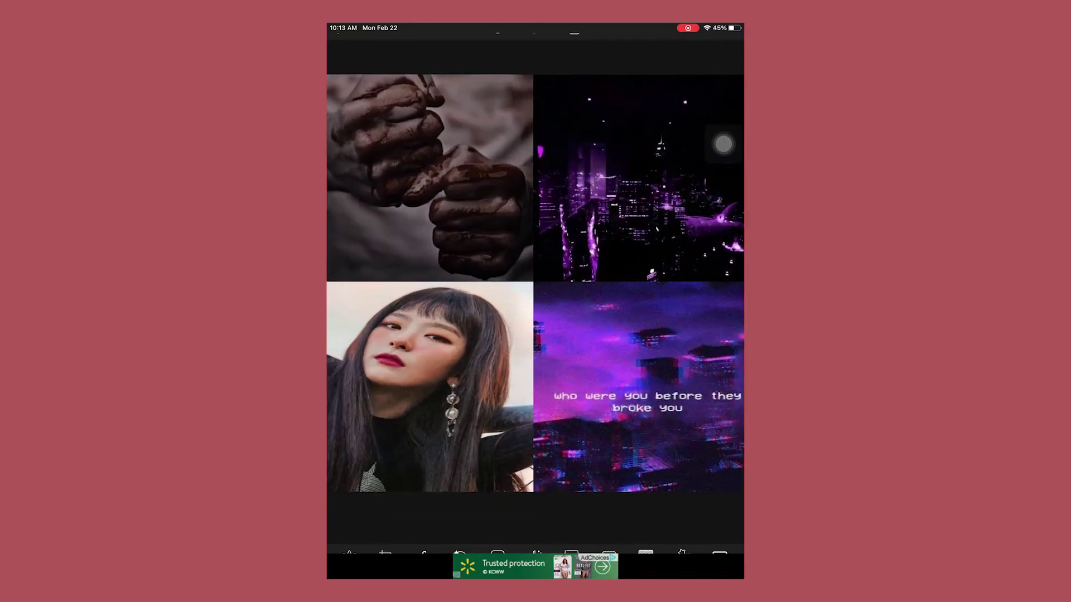
left_click(391, 502)
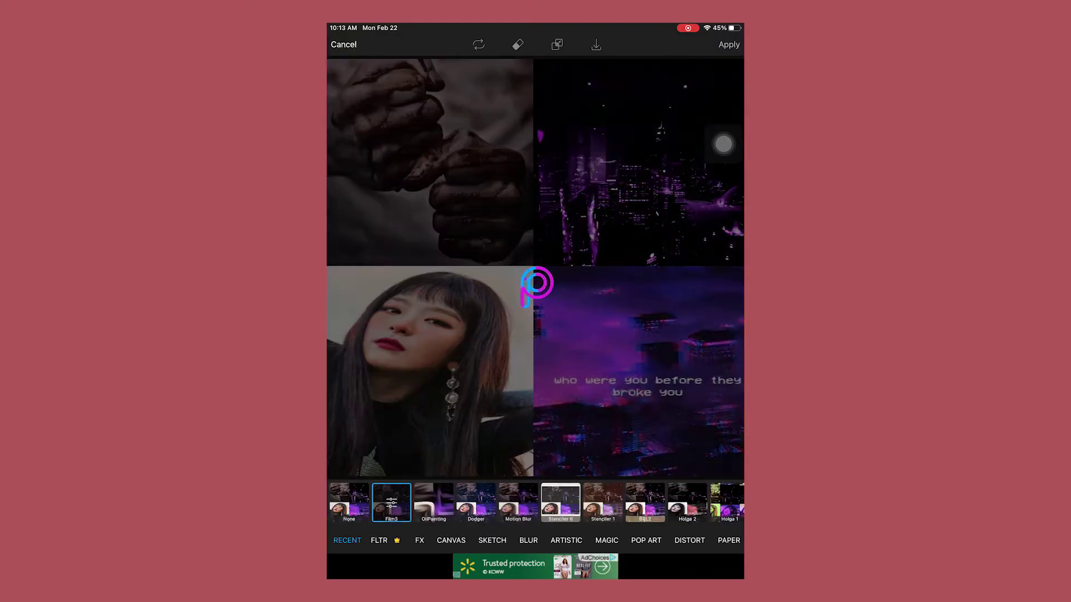
left_click(391, 502)
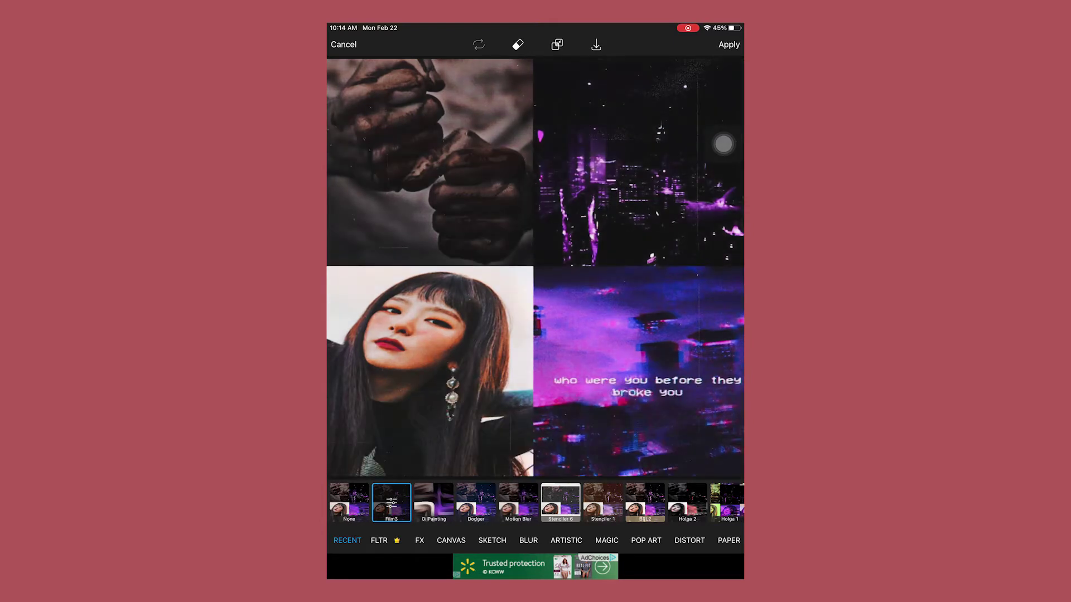
left_click(729, 44)
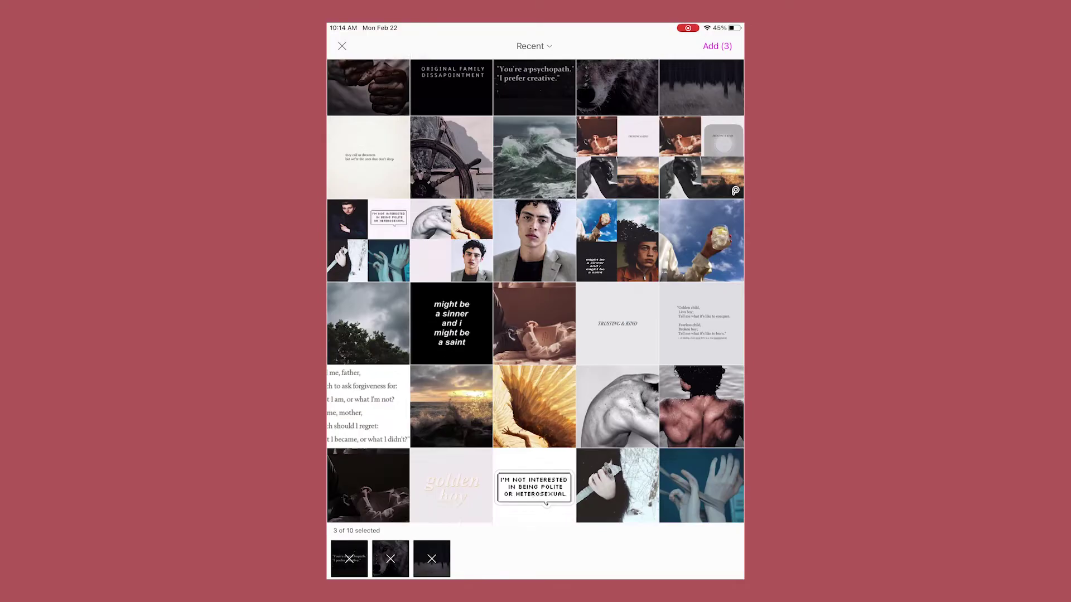
scroll(535, 291, "down", 5)
Add the wolf, quote, forest and portrait photos and move them toward the centre.
left_click(371, 429)
left_click(717, 46)
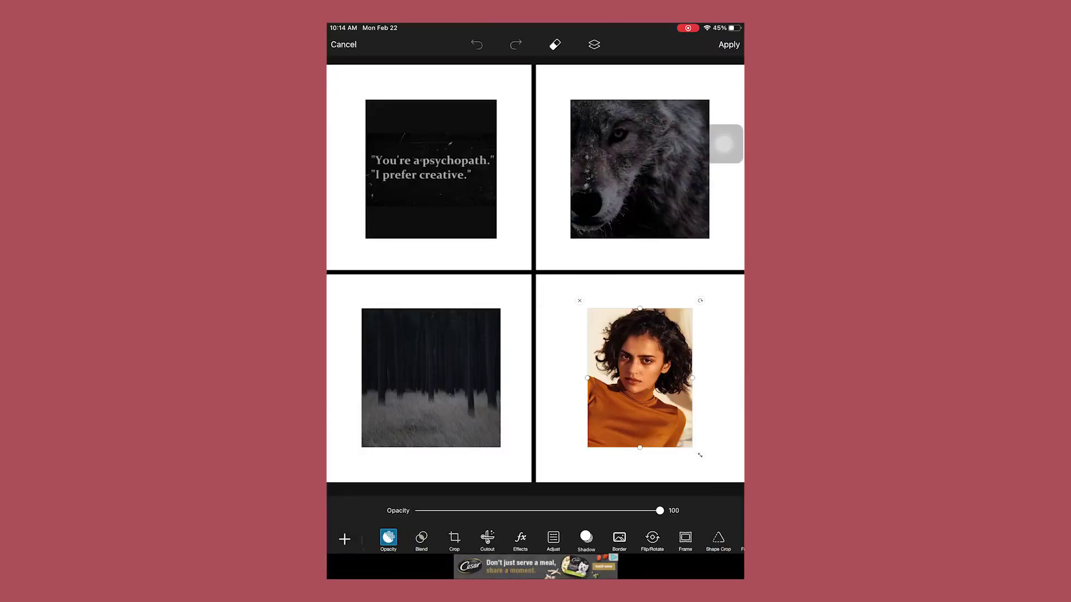
left_click_drag(431, 378, 464, 341)
left_click_drag(640, 378, 587, 341)
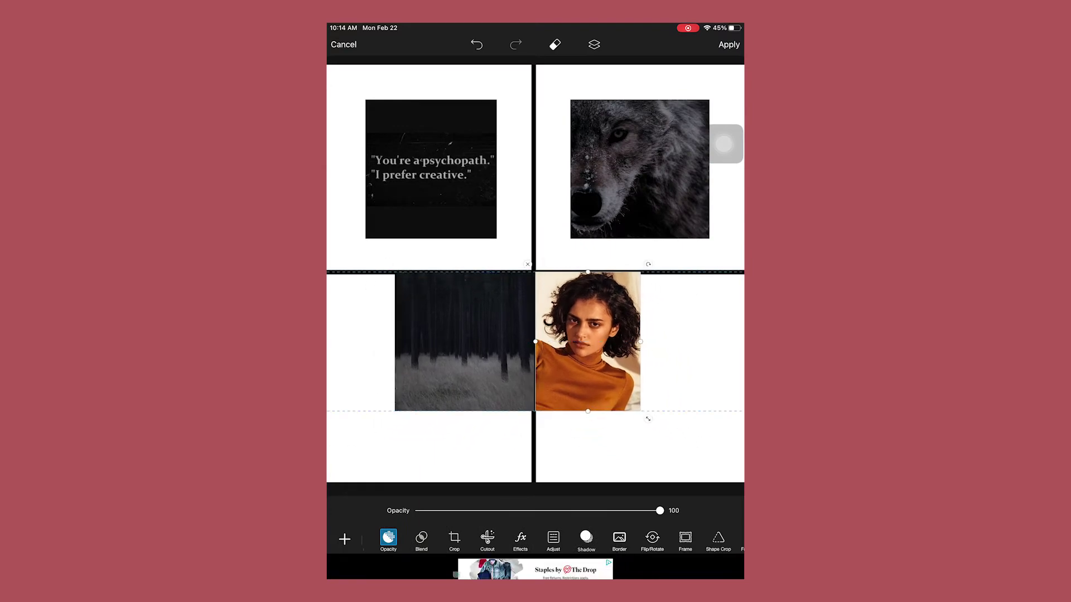
left_click_drag(464, 341, 463, 342)
left_click_drag(588, 341, 586, 342)
left_click_drag(639, 169, 602, 202)
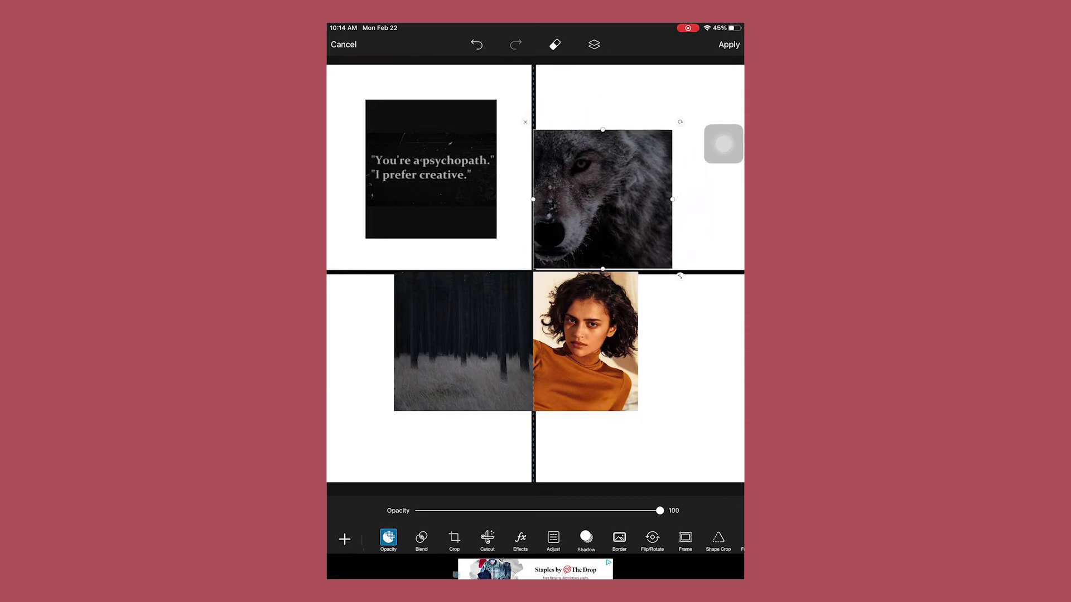
left_click_drag(430, 169, 468, 202)
left_click(686, 443)
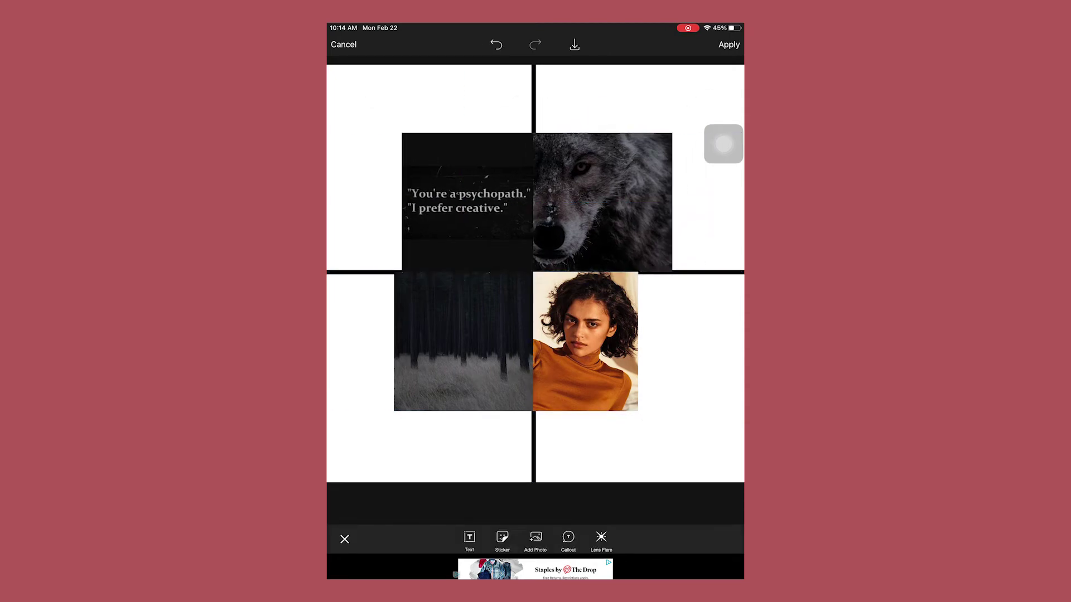
Stretch the quote, forest and portrait images to fill their squares.
left_click(586, 343)
left_click_drag(401, 201, 326, 201)
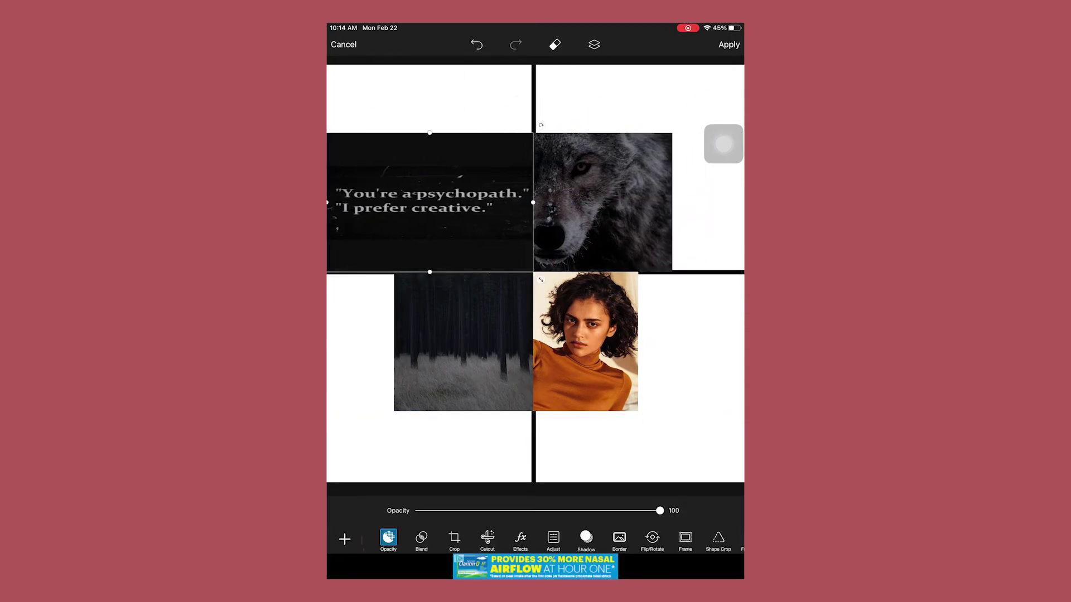
scroll(535, 273, "down", 3)
left_click_drag(417, 181, 416, 125)
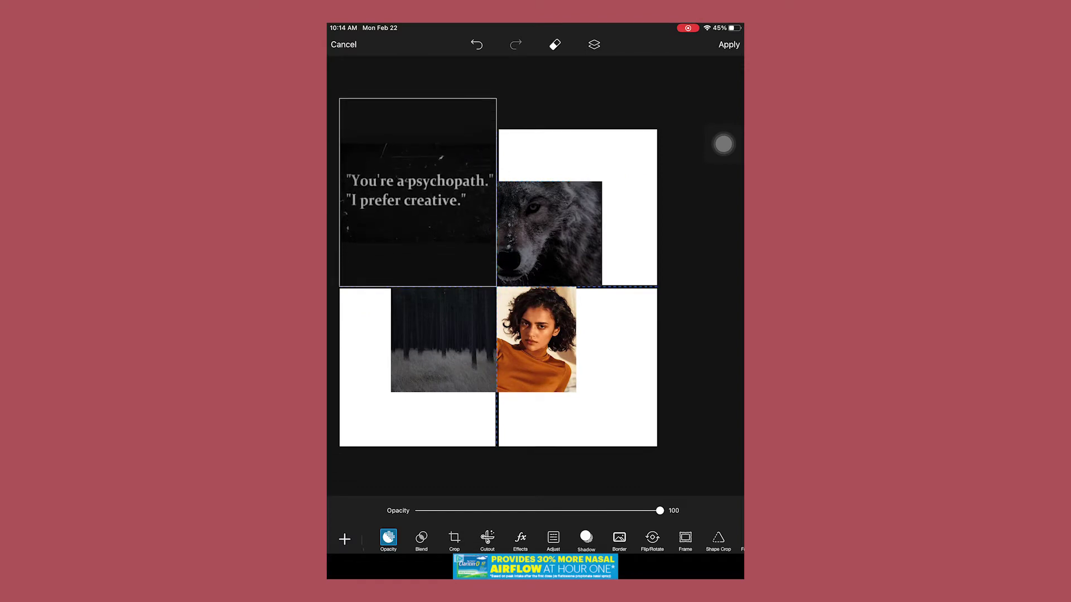
left_click_drag(390, 339, 331, 338)
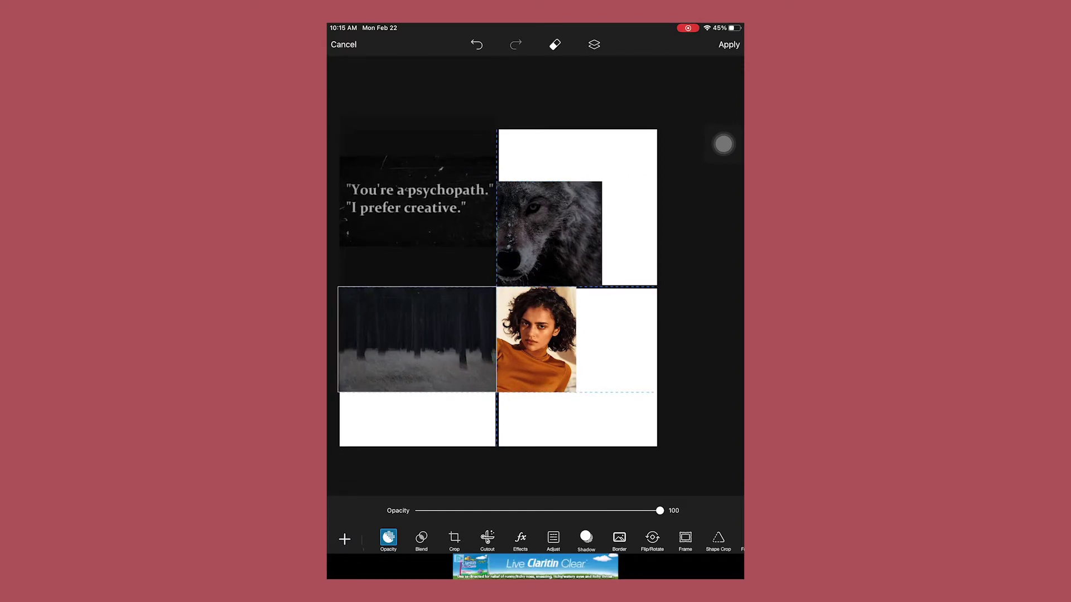
left_click_drag(414, 369, 414, 443)
mouse_move(535, 369)
left_mouse_down()
mouse_move(535, 426)
mouse_move(619, 368)
left_mouse_up()
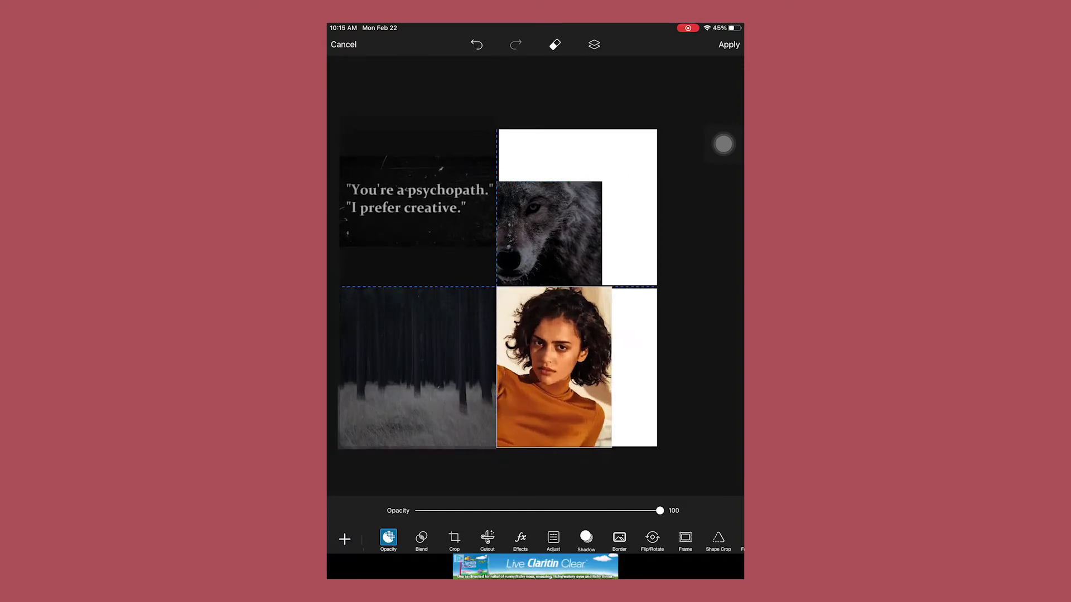
left_click_drag(577, 419, 577, 445)
Enlarge the wolf into the top-left square, place the quote top-right, and confirm.
left_click(548, 234)
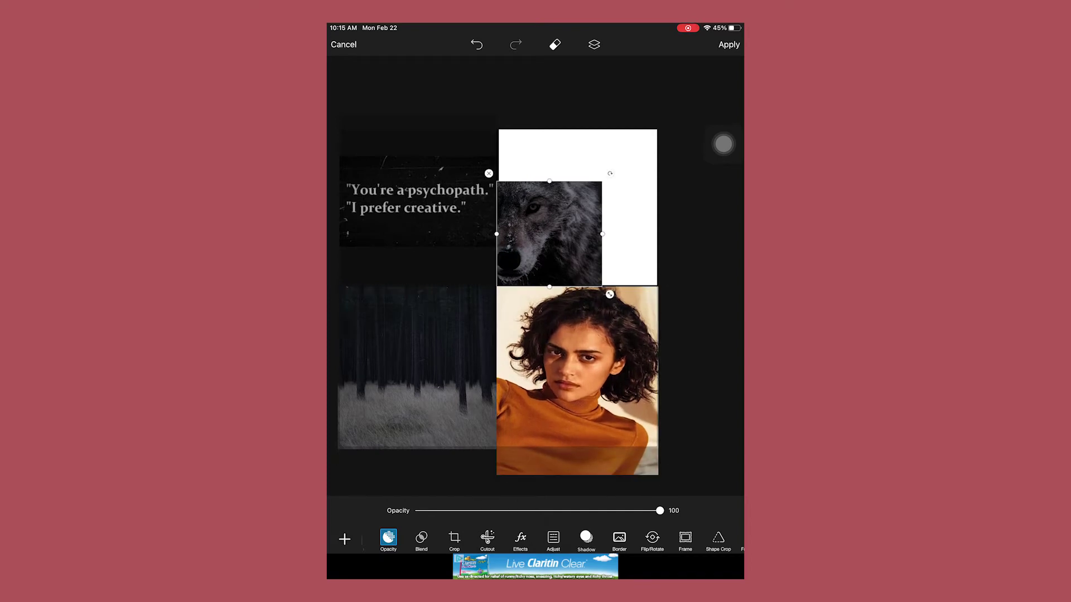
left_click_drag(548, 234, 339, 230)
left_click_drag(416, 179, 417, 123)
left_click_drag(608, 192, 571, 201)
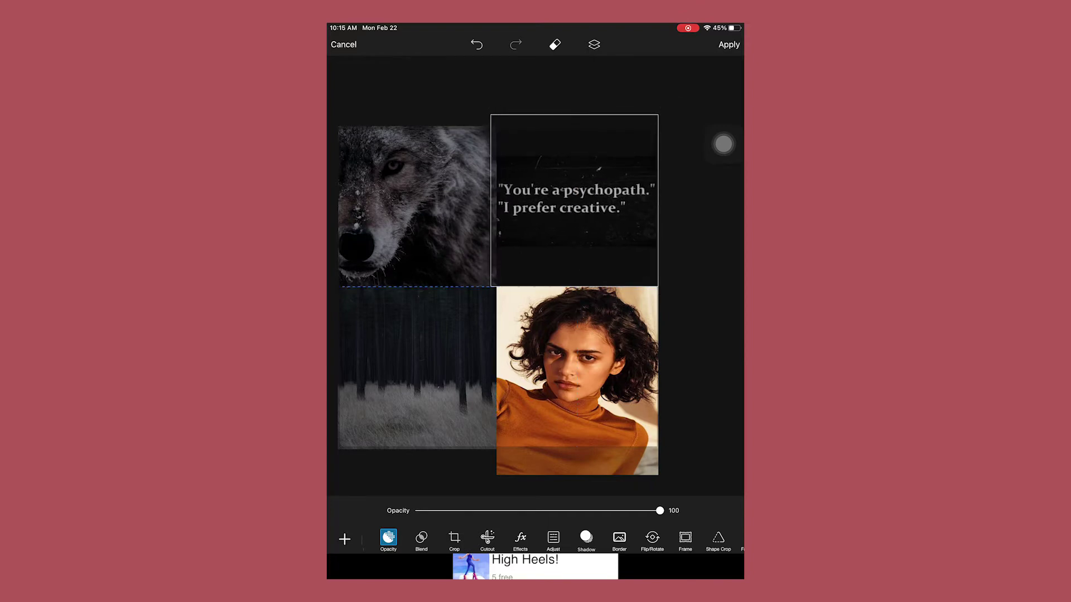
left_click(703, 377)
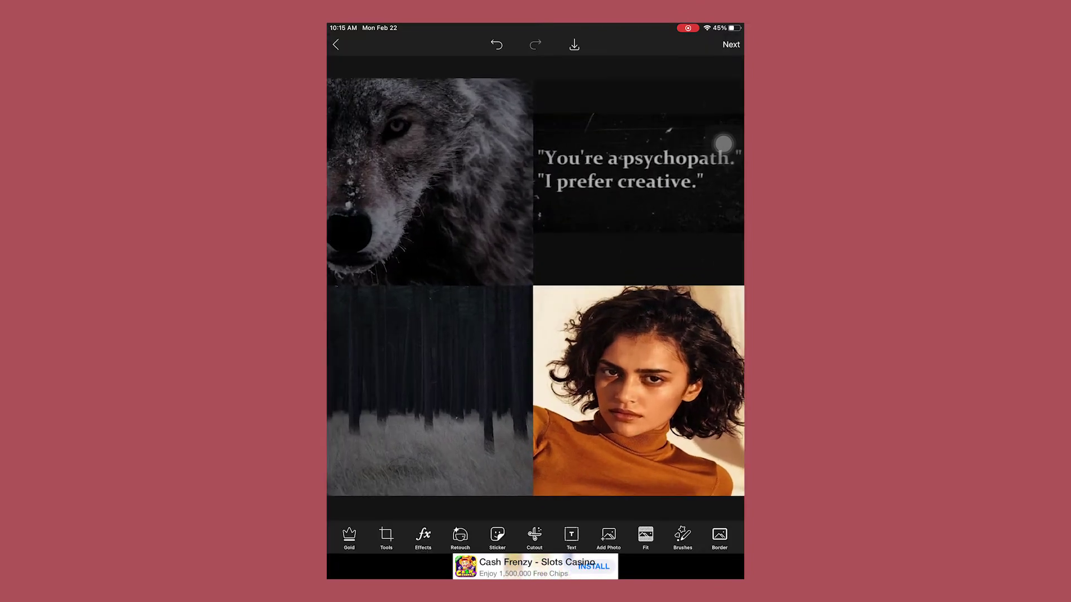
Preview the Dodger, Stenciler 6, BRL2 and Holga 2 filters on the wolf collage.
left_click(422, 537)
left_click(475, 503)
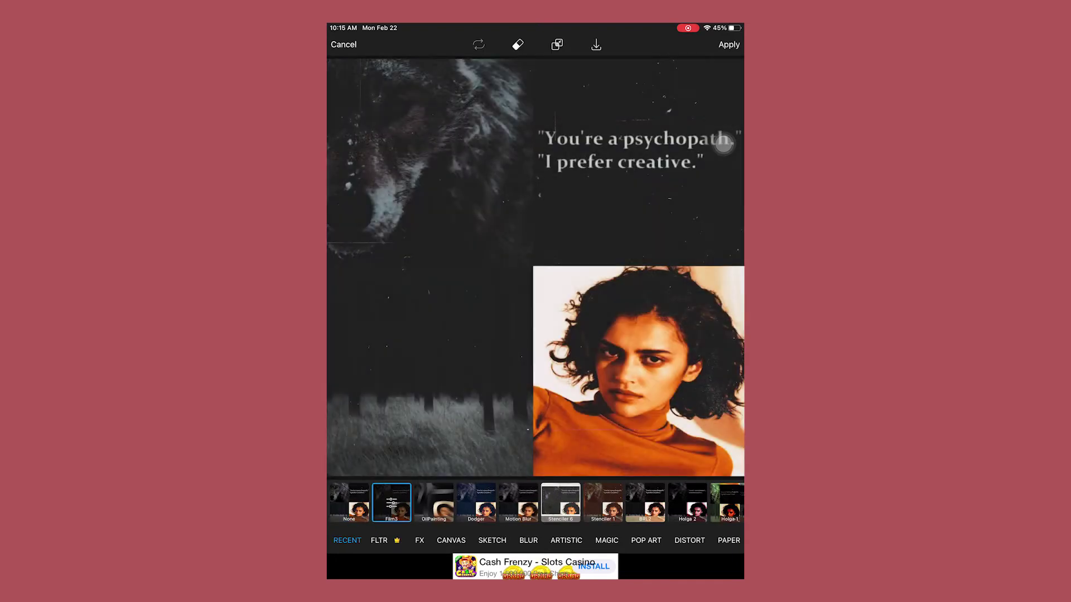
left_click(561, 502)
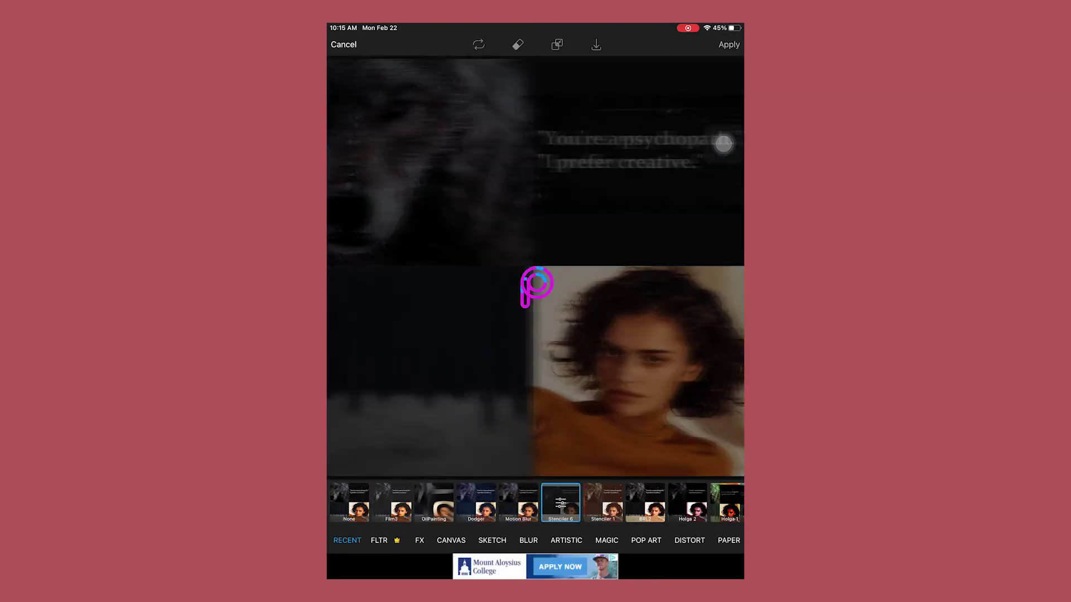
left_click_drag(669, 502, 619, 502)
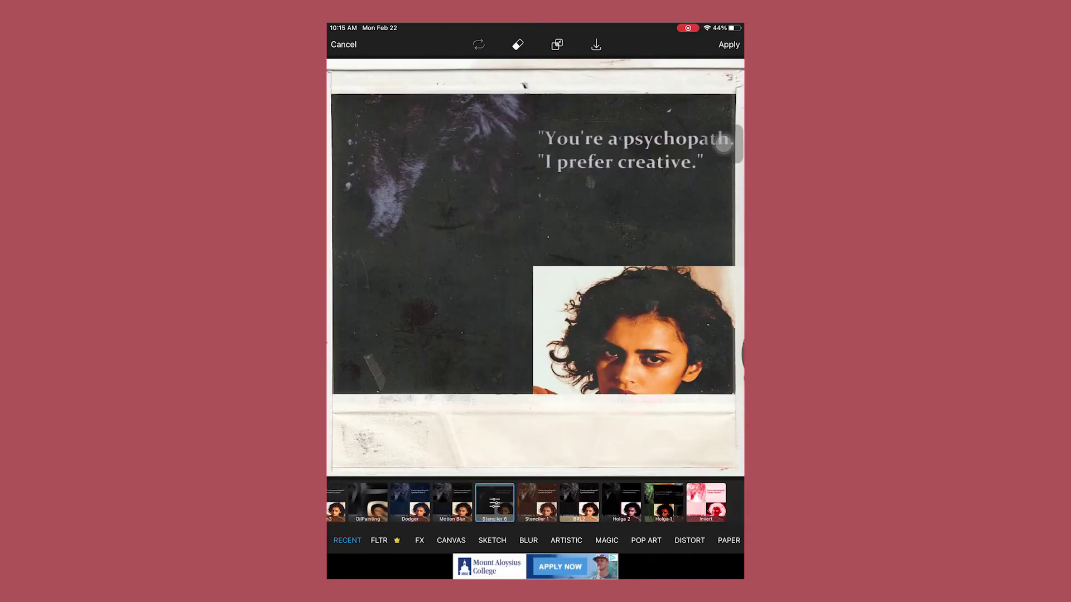
left_click(594, 502)
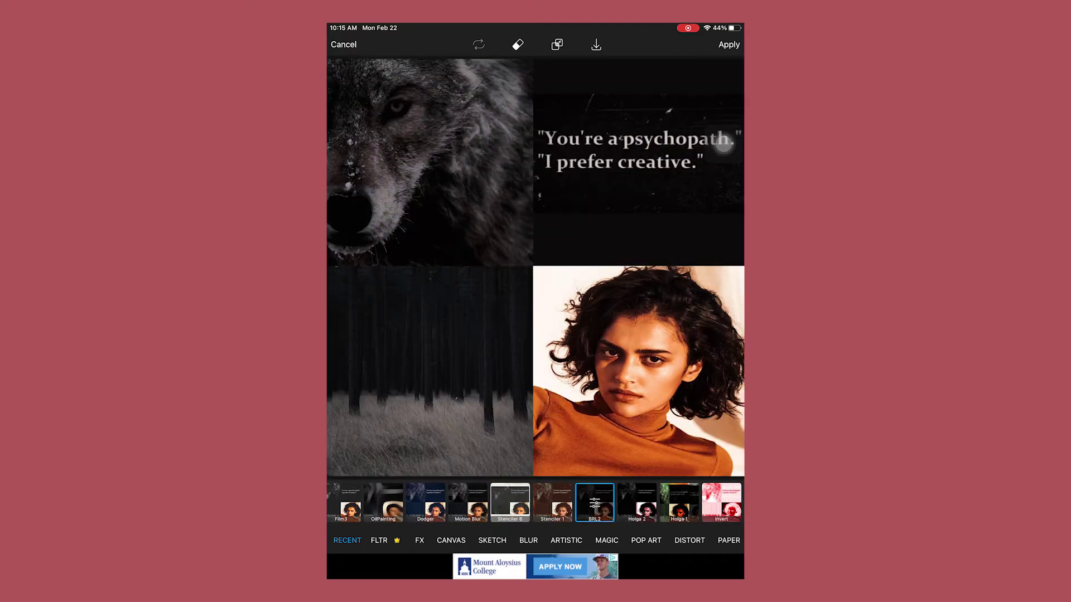
left_click(636, 502)
Adjust Holga 2's glitch offset and blend mode, then try Holga 1 and Dodger.
left_click(637, 502)
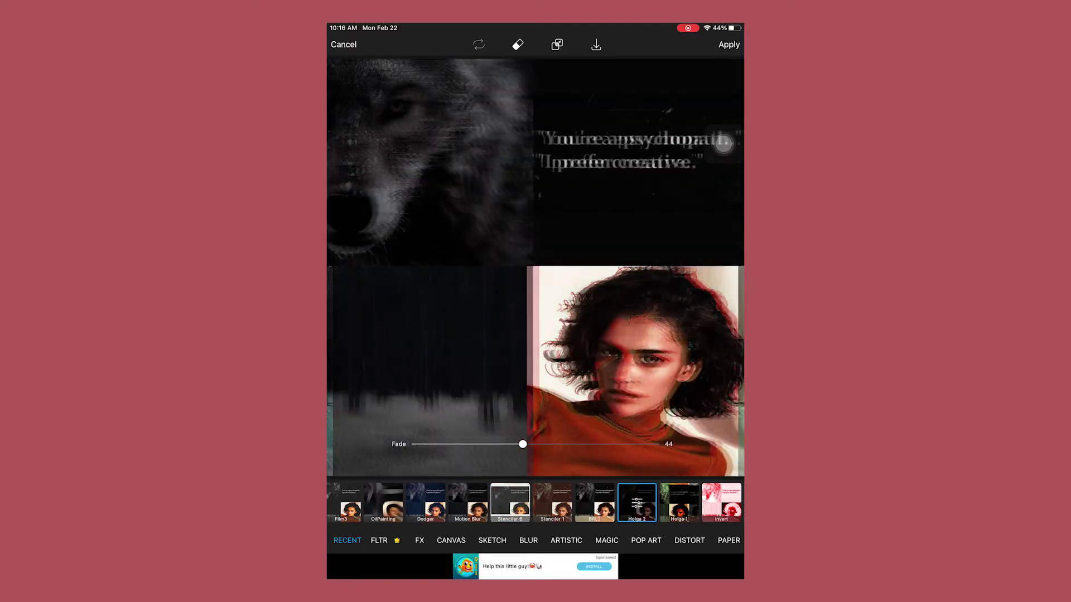
mouse_move(422, 419)
left_mouse_down()
mouse_move(461, 419)
mouse_move(503, 394)
left_mouse_up()
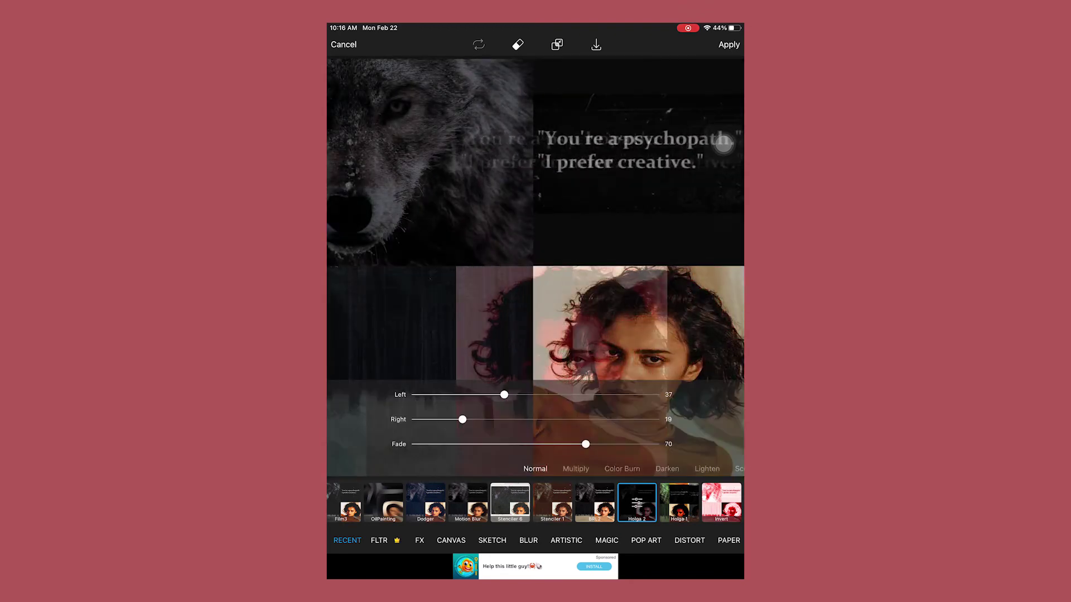
left_click(535, 468)
left_click(580, 469)
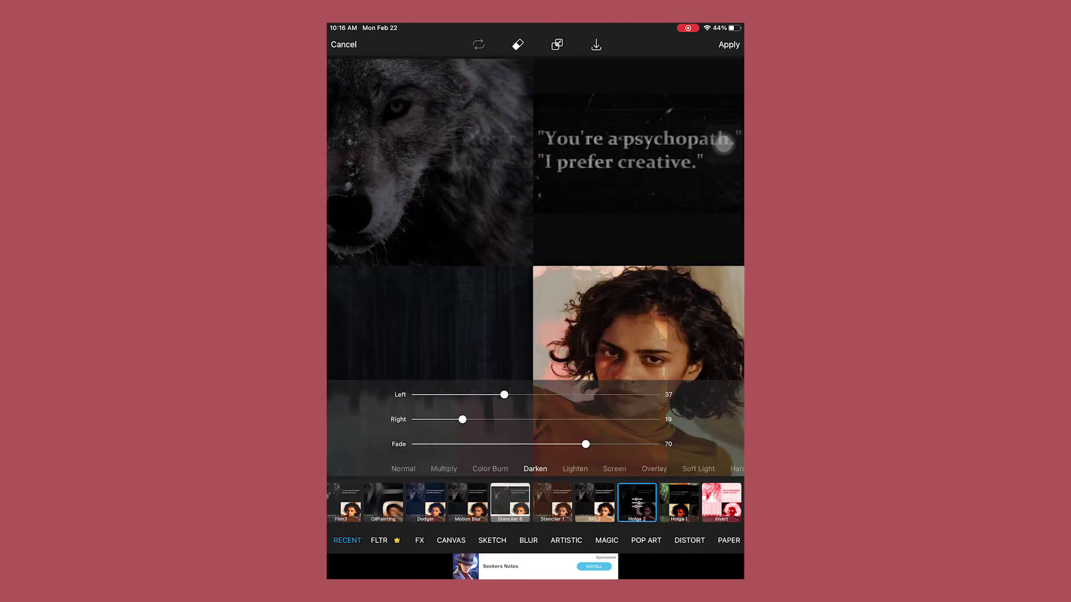
left_click(678, 502)
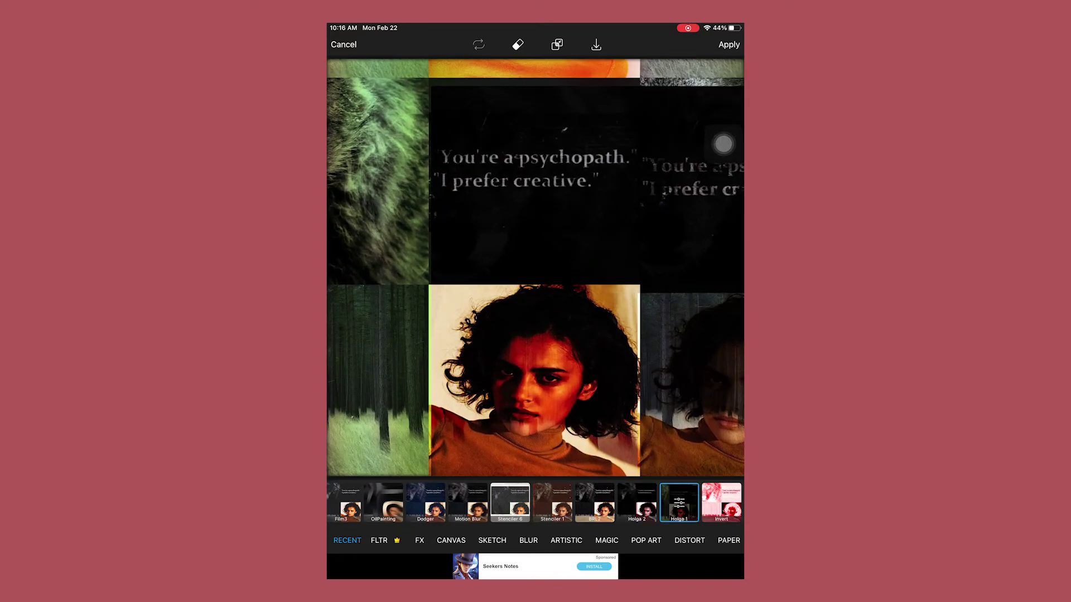
left_click(425, 503)
left_click(434, 502)
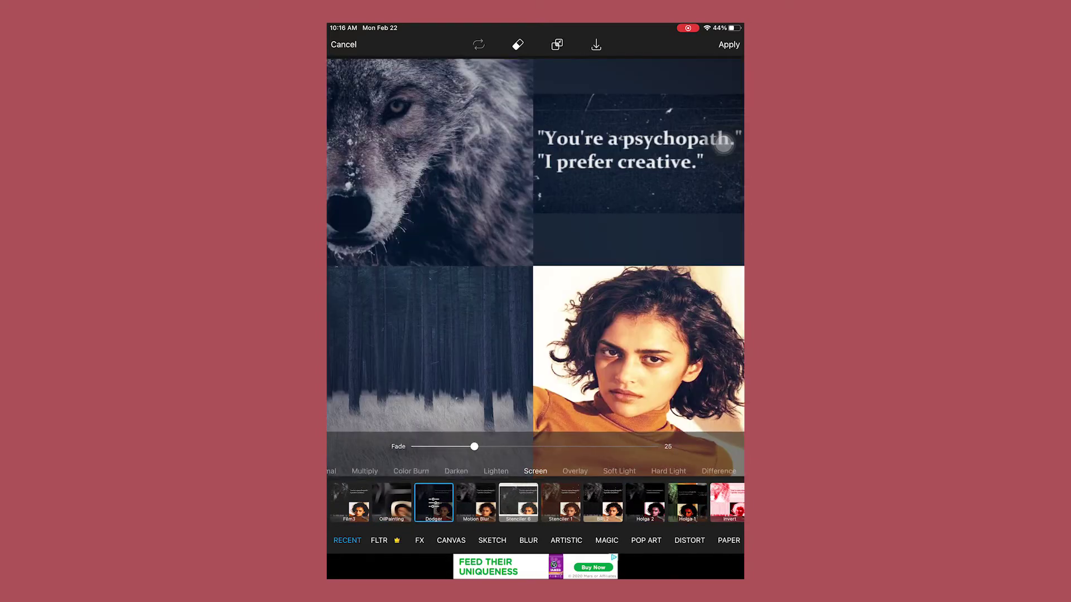
Layer the Film3 filter, keep the look, and add four photos to a new collage.
left_click(422, 537)
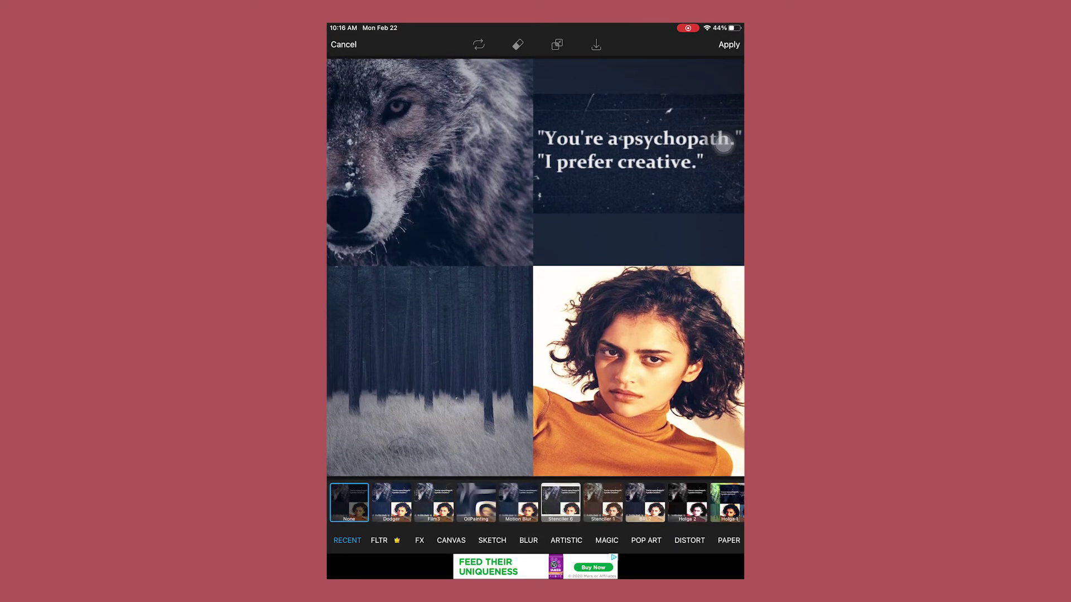
left_click(434, 502)
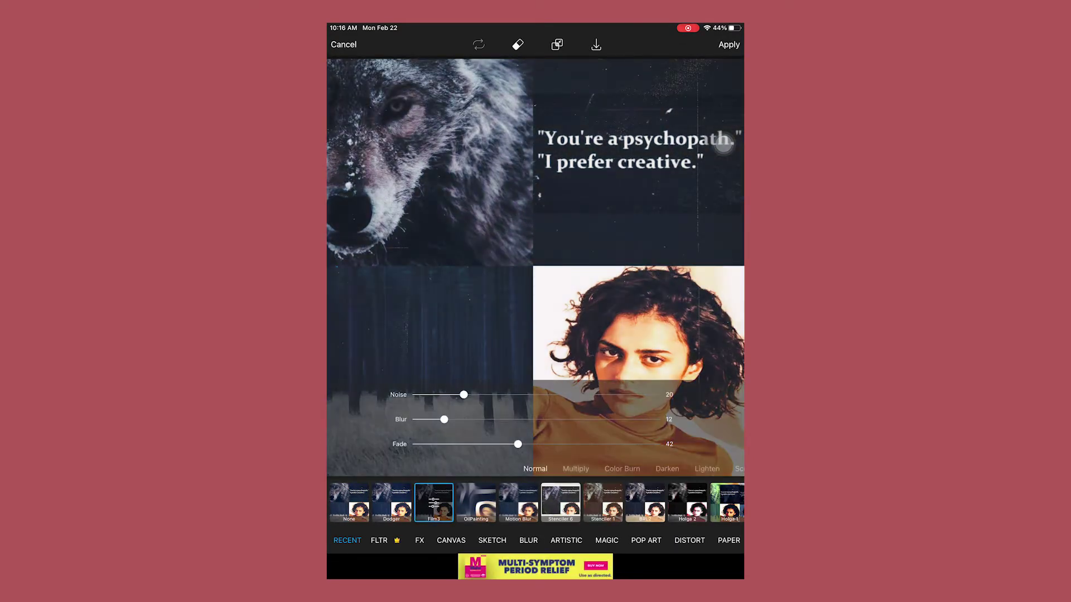
left_click(728, 44)
left_click(609, 544)
left_click(717, 47)
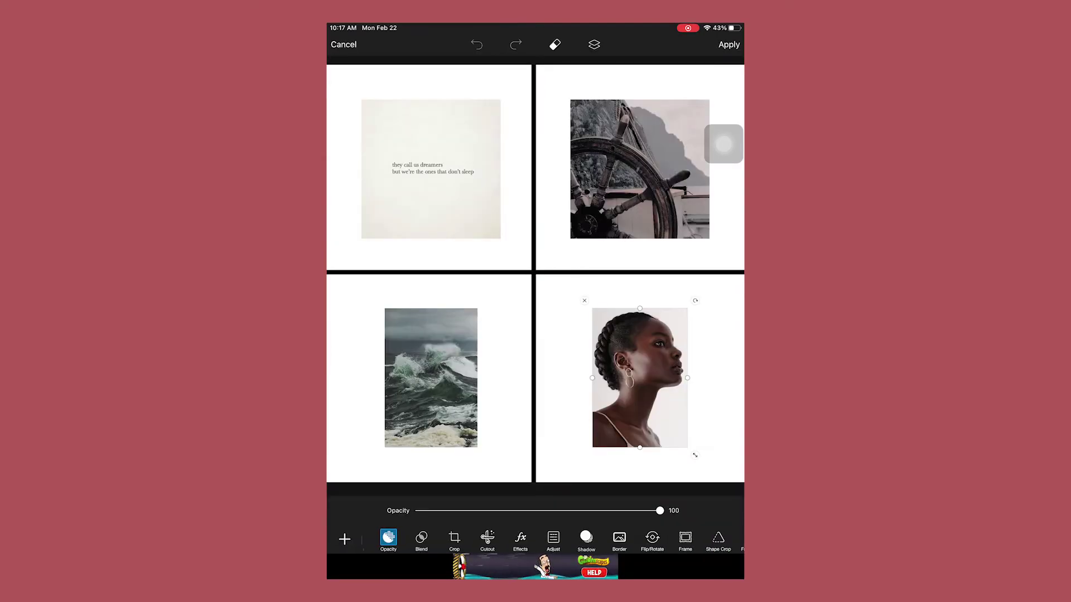
Move the ocean, quote, ship-wheel and portrait photos toward the centre.
mouse_move(428, 363)
left_mouse_down()
mouse_move(390, 350)
mouse_move(469, 339)
left_mouse_up()
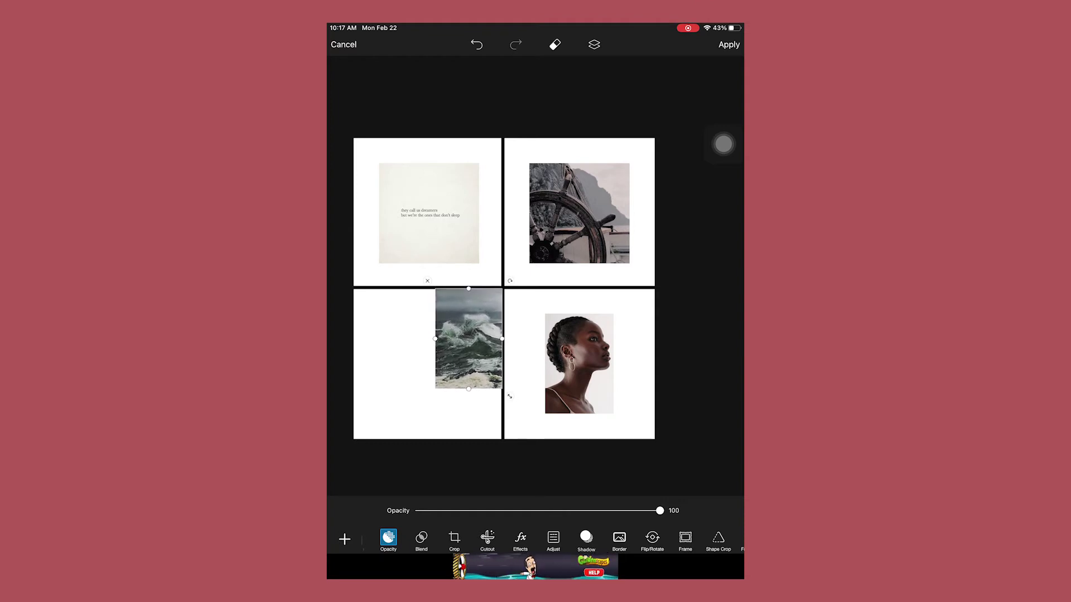
left_click_drag(428, 213, 451, 237)
left_click_drag(578, 213, 552, 239)
left_click_drag(578, 363, 536, 338)
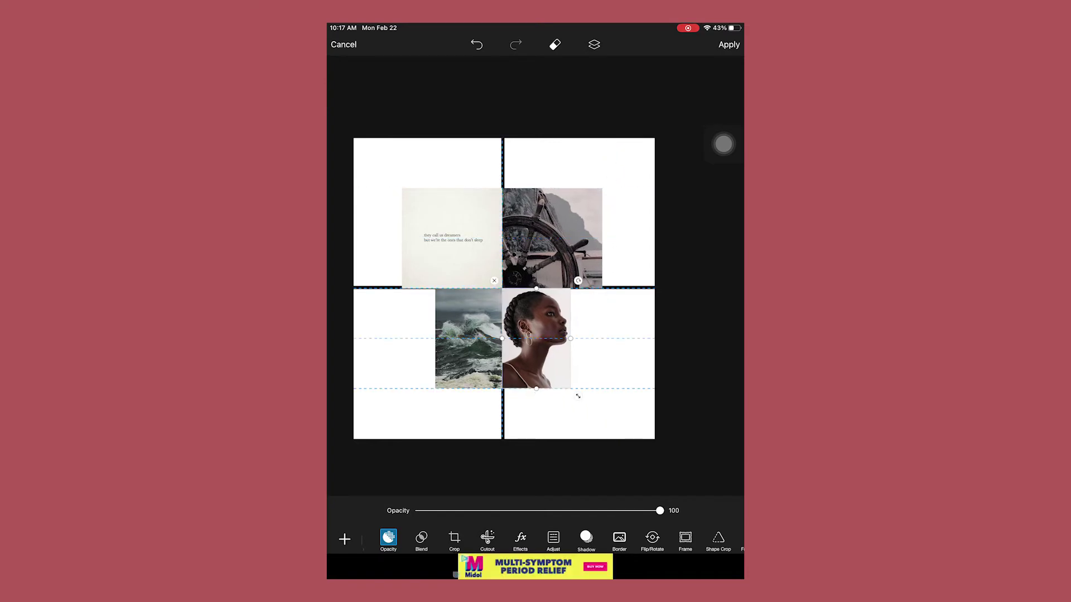
Stretch the ocean photo, send it behind the quote card, and enlarge the quote card.
mouse_move(436, 338)
left_mouse_down()
mouse_move(341, 338)
mouse_move(355, 337)
left_mouse_up()
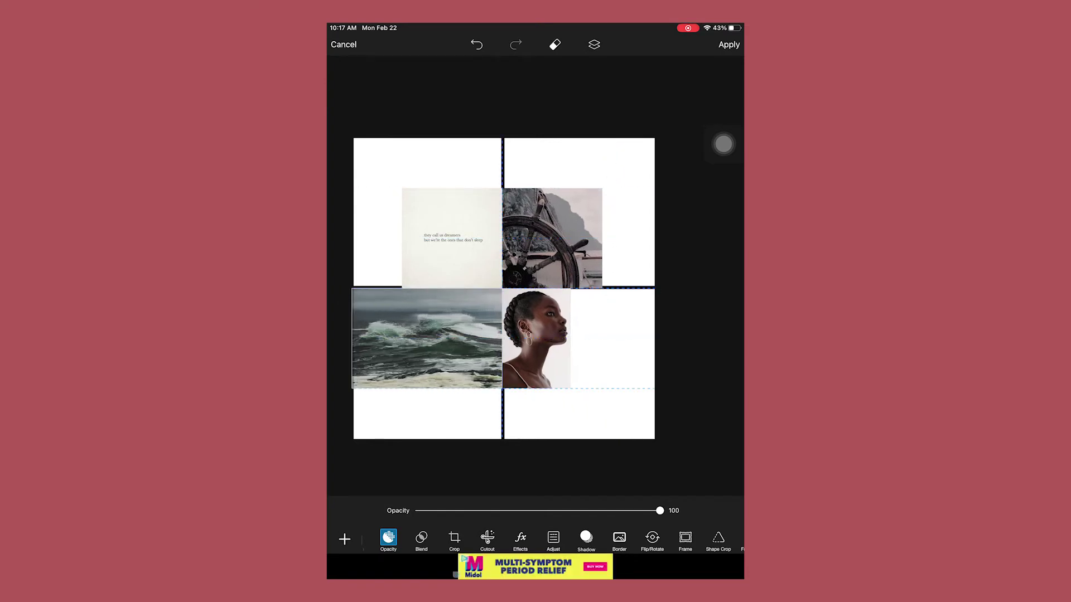
left_click_drag(427, 388, 427, 442)
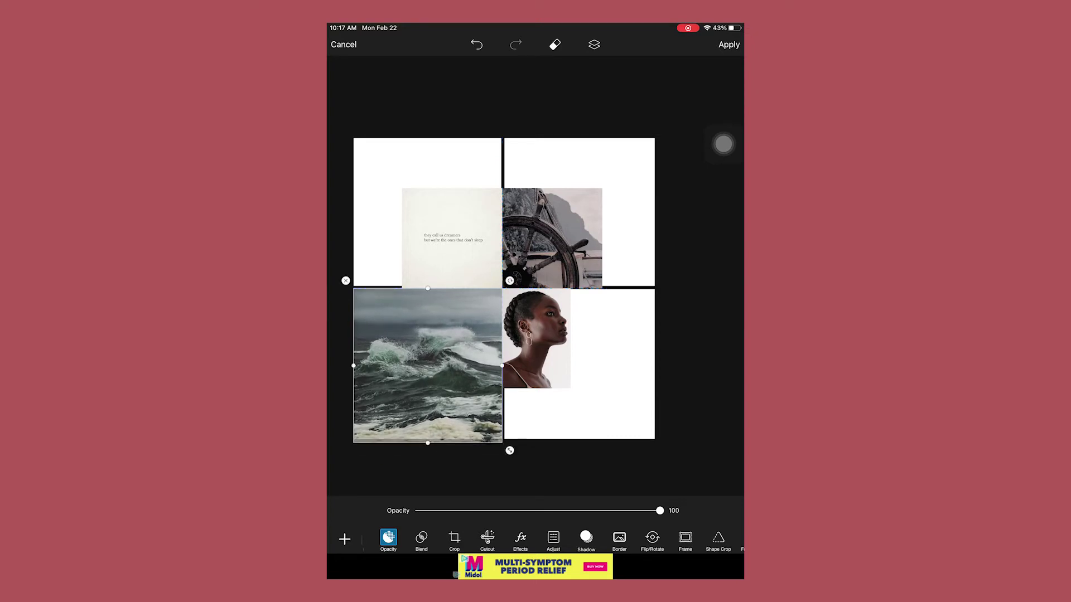
left_click_drag(427, 288, 427, 258)
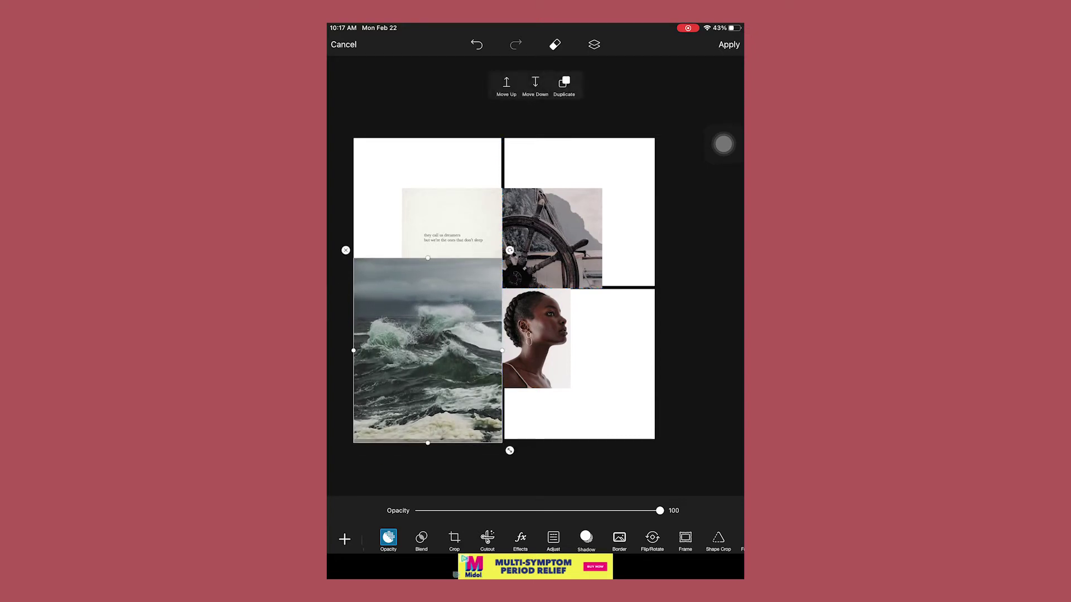
left_click(534, 84)
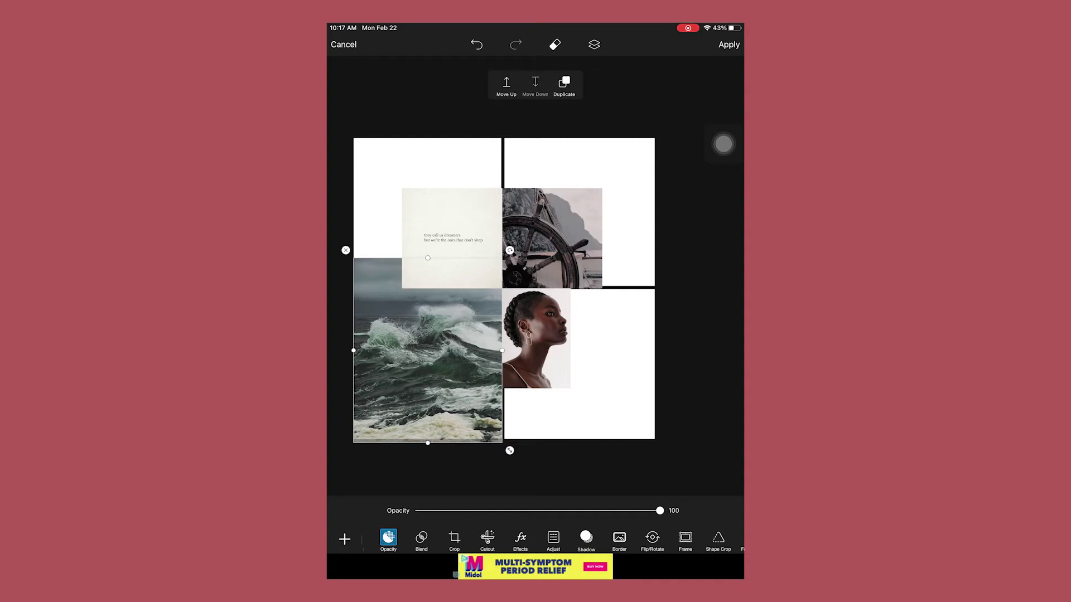
left_click_drag(402, 238, 353, 238)
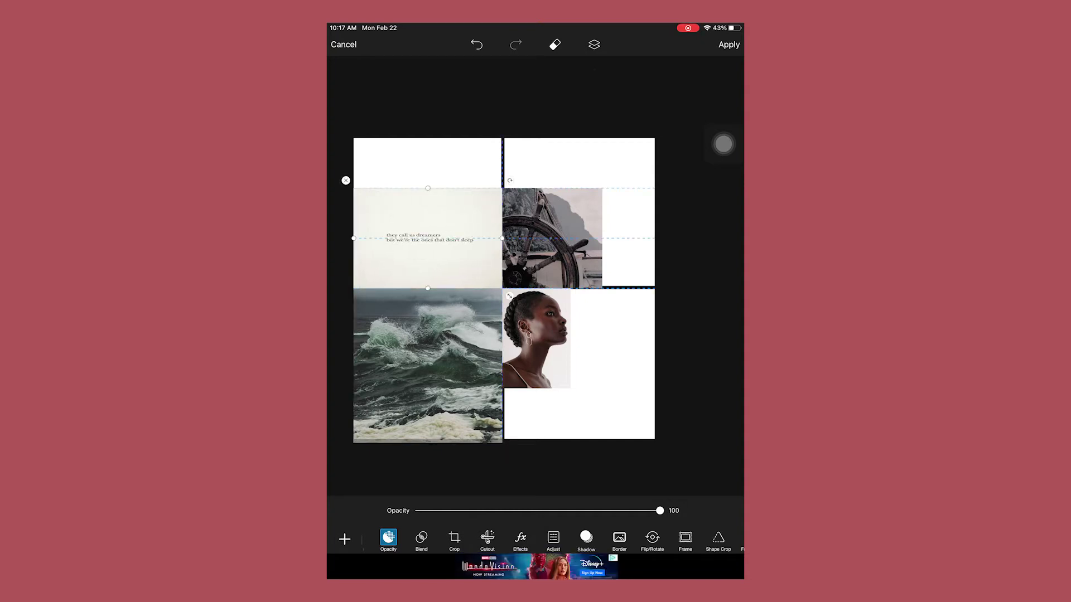
left_click_drag(427, 188, 427, 112)
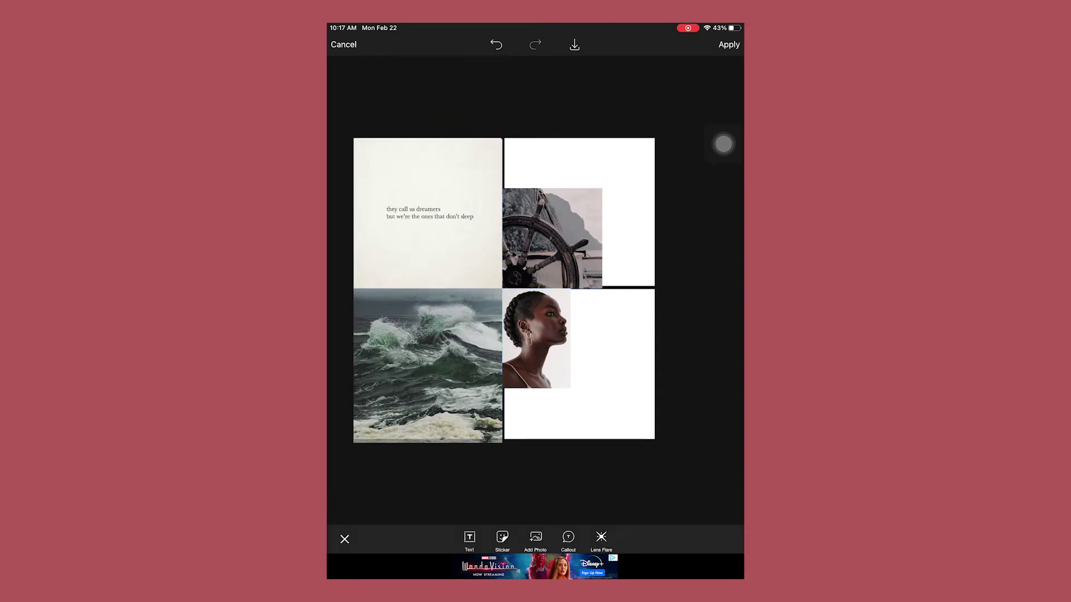
Enlarge the portrait photo to fill the bottom-right square.
left_click(535, 338)
left_click_drag(578, 396, 577, 472)
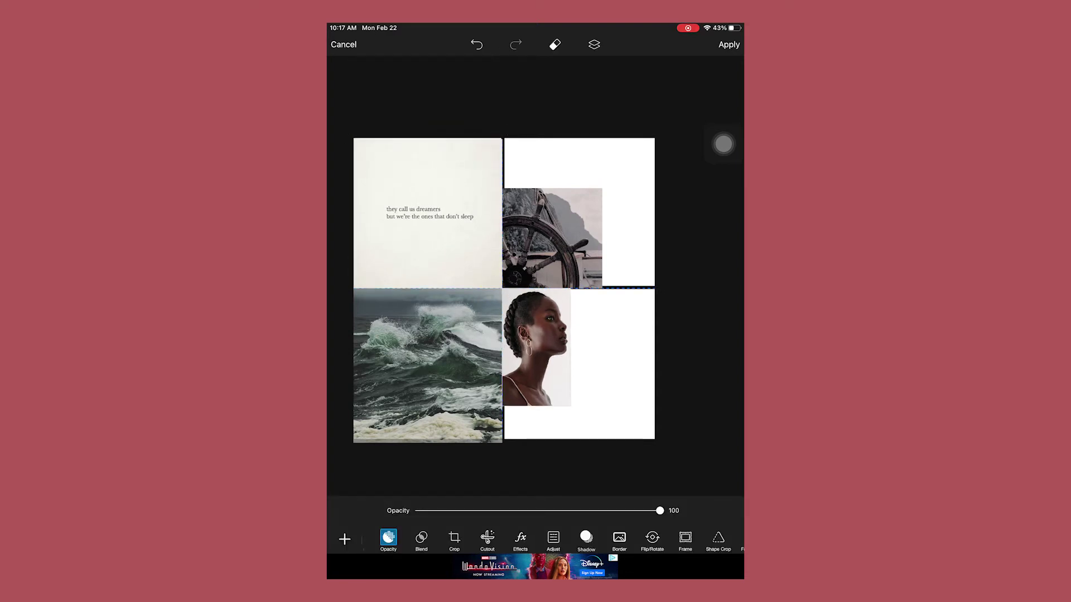
left_click_drag(624, 376, 655, 376)
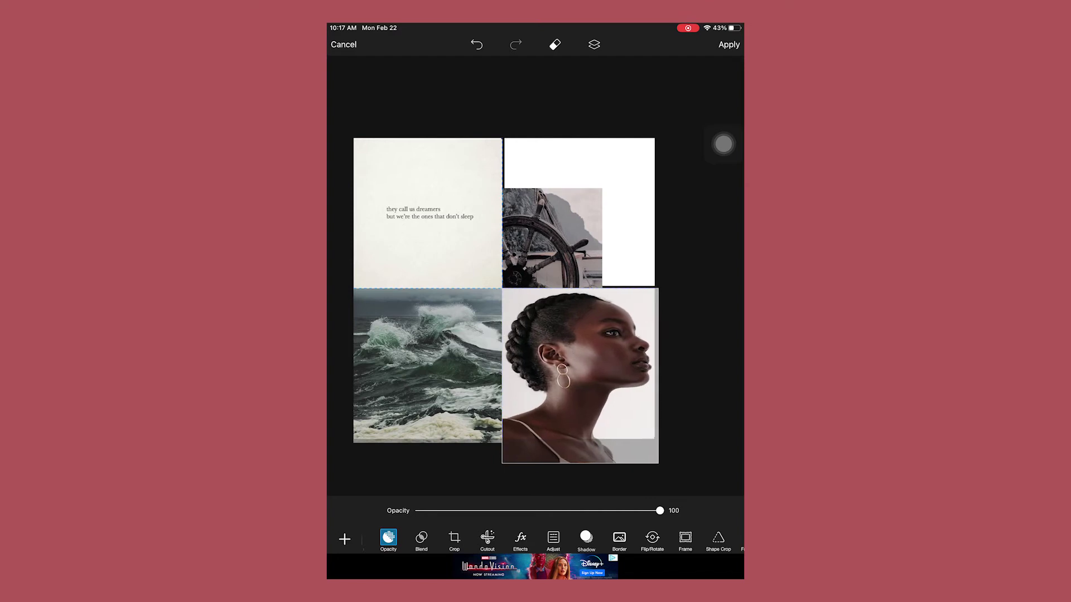
left_click_drag(579, 463, 578, 480)
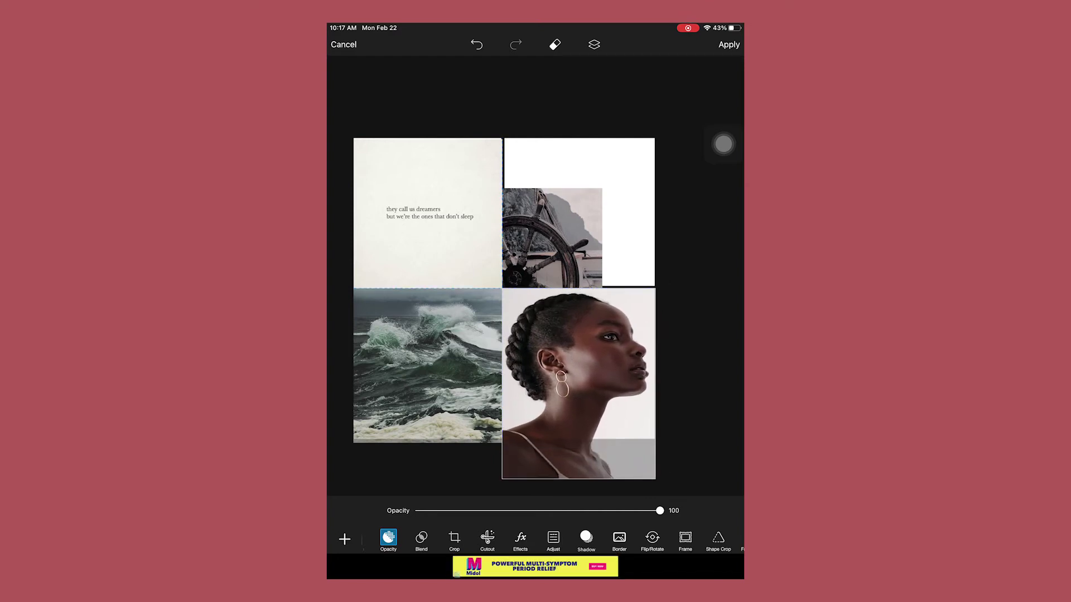
Enlarge the ship wheel to fill the top-right square and settle the portrait in place.
left_click_drag(552, 239, 571, 240)
left_click_drag(629, 297, 646, 314)
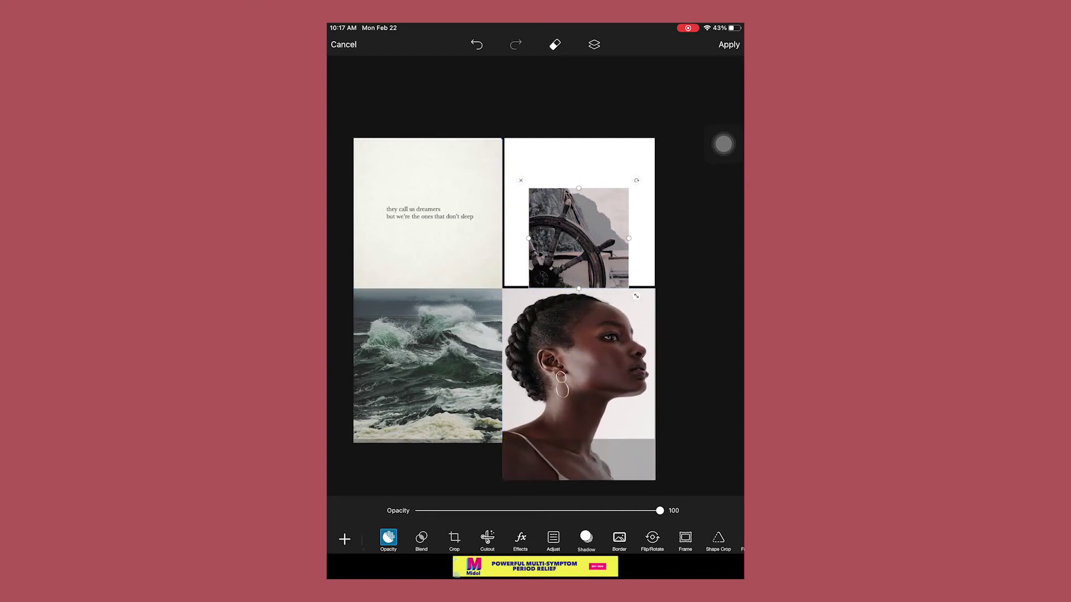
left_click_drag(638, 238, 655, 239)
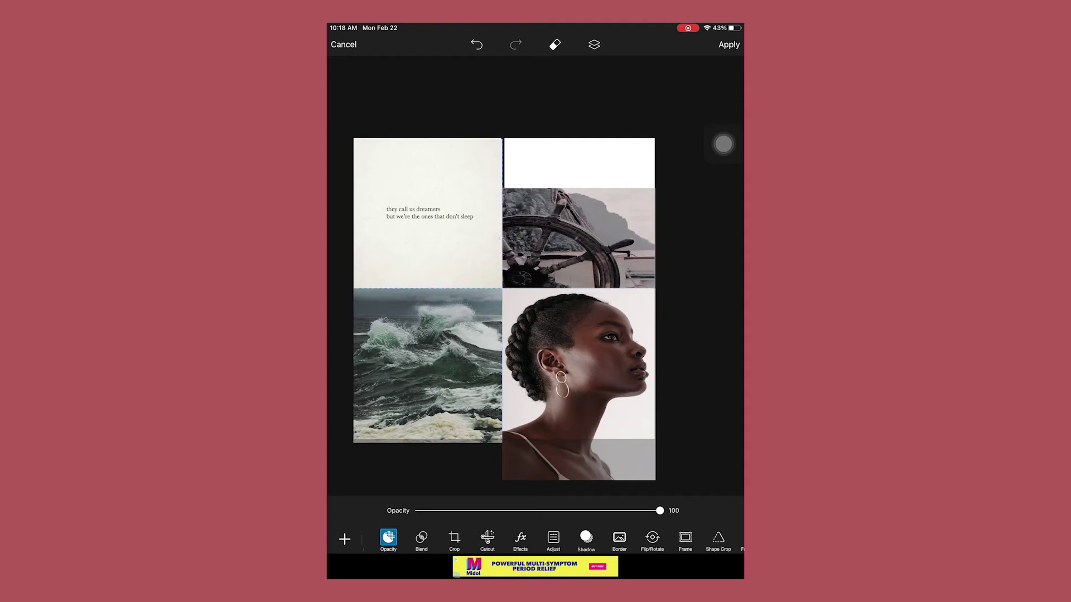
left_click_drag(578, 179, 578, 136)
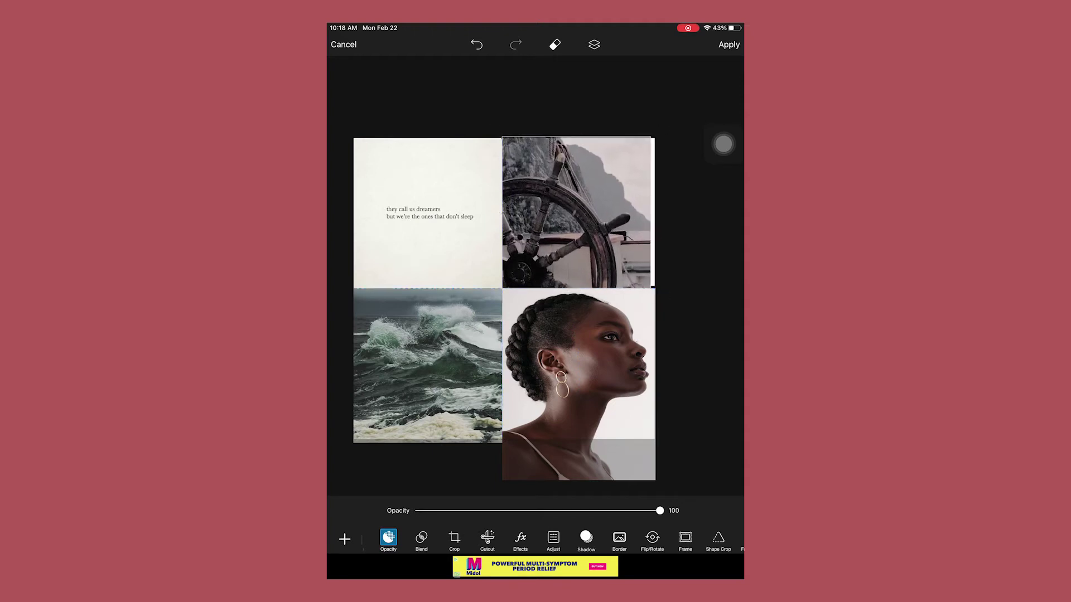
left_click_drag(578, 213, 578, 213)
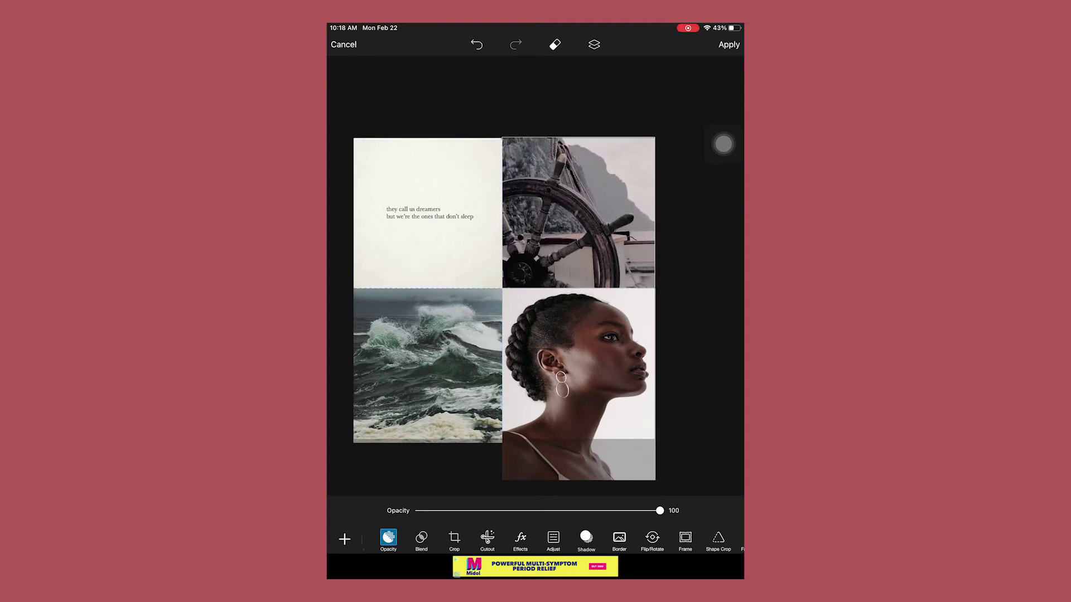
left_click(535, 92)
left_click(579, 376)
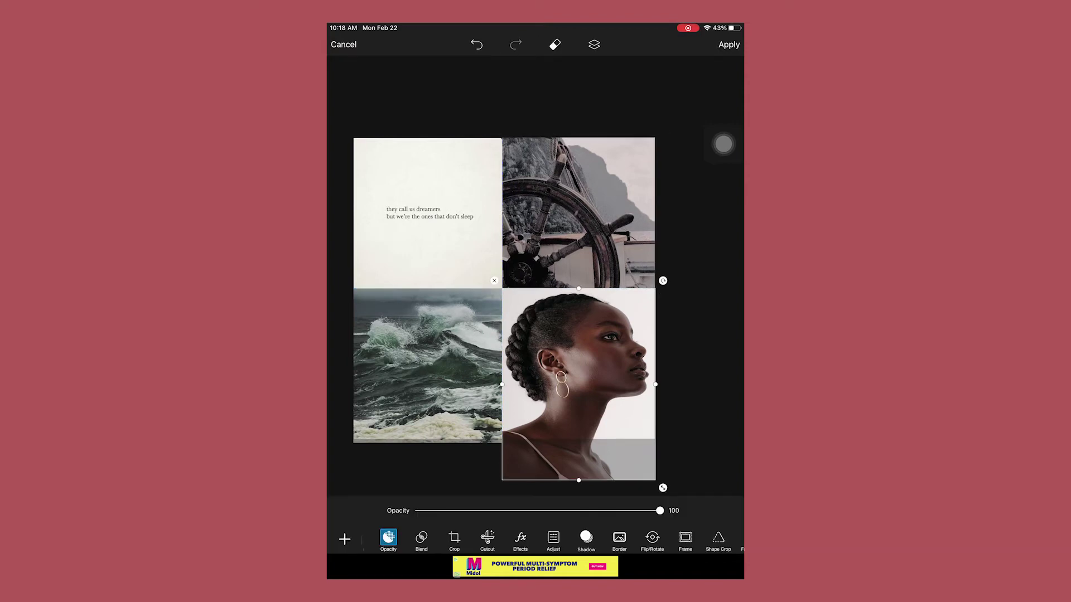
mouse_move(578, 377)
left_mouse_down()
mouse_move(578, 359)
mouse_move(579, 378)
left_mouse_up()
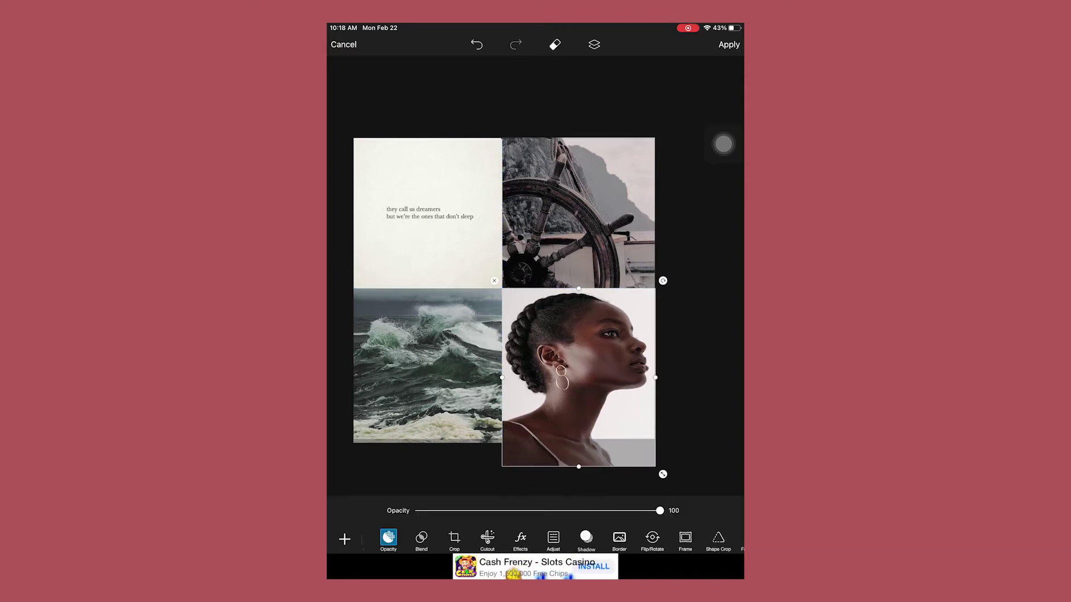
left_click(536, 92)
Commit the photo arrangement and preview the Film3 and Dodger filters.
left_click(729, 45)
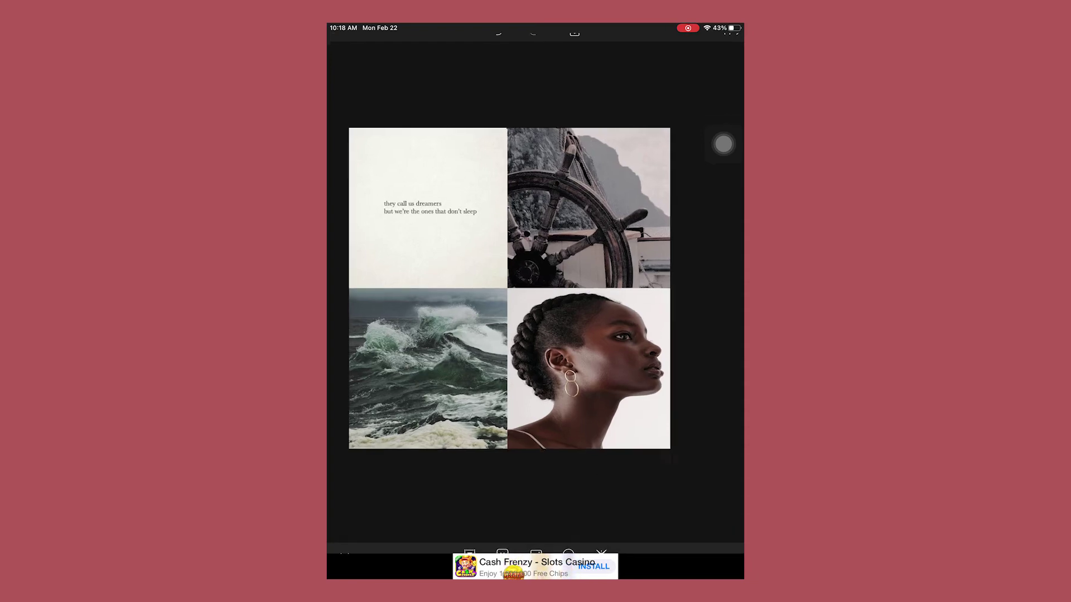
left_click(424, 545)
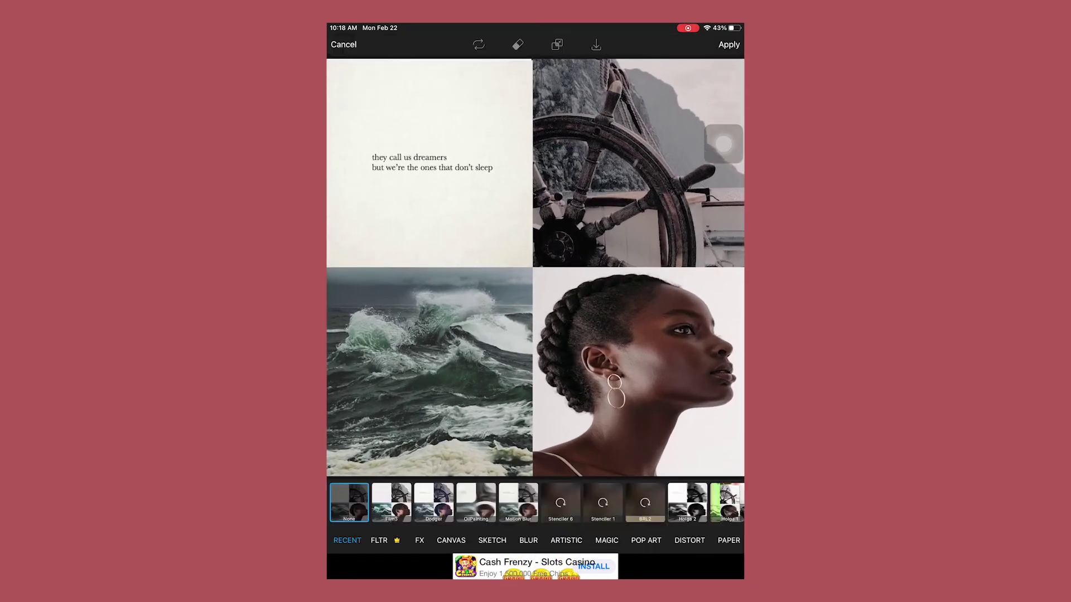
left_click(391, 502)
left_click(433, 503)
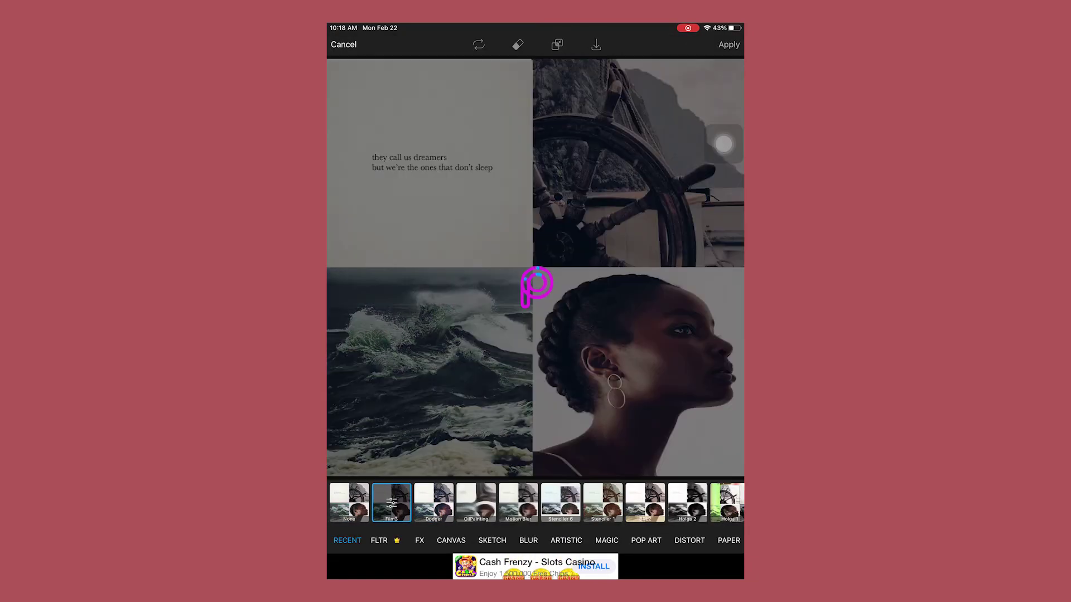
left_click_drag(569, 502, 519, 502)
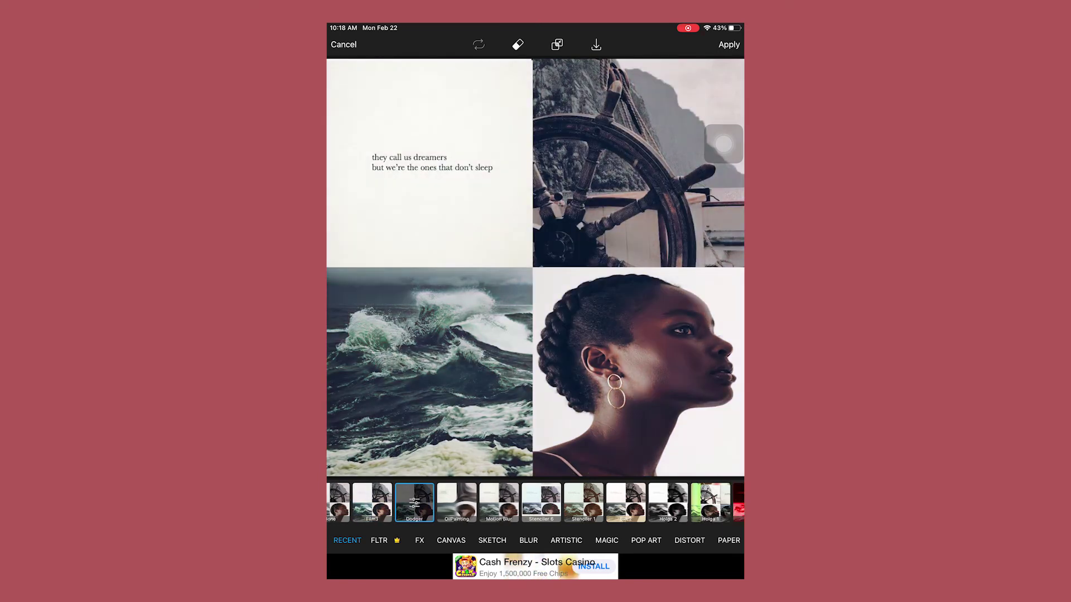
Apply the warm clean-toned filter instead of Holga 2, and save to the camera roll.
left_click(594, 503)
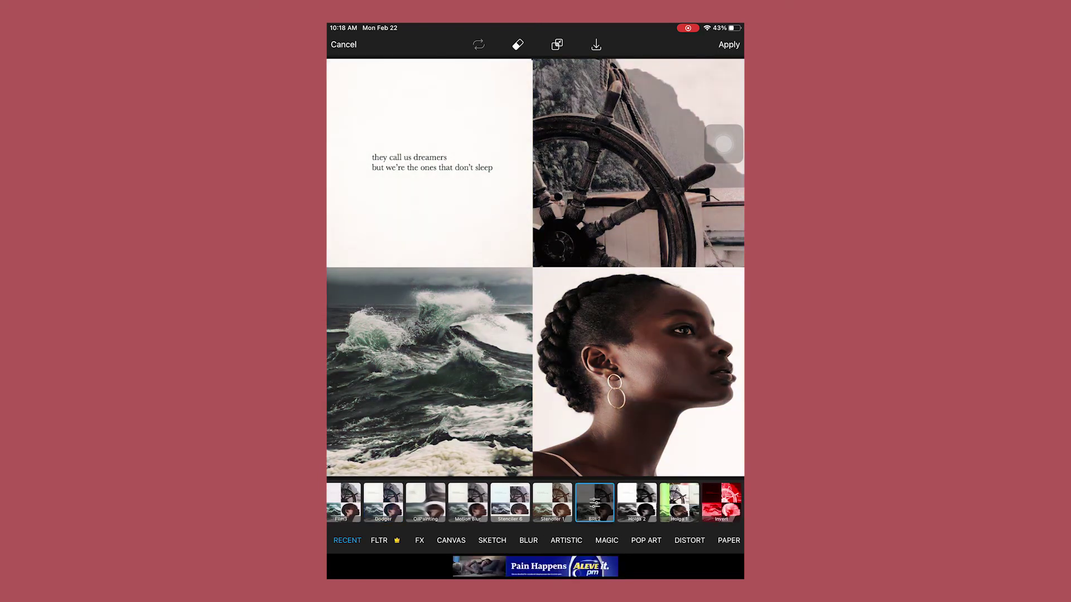
left_click(637, 502)
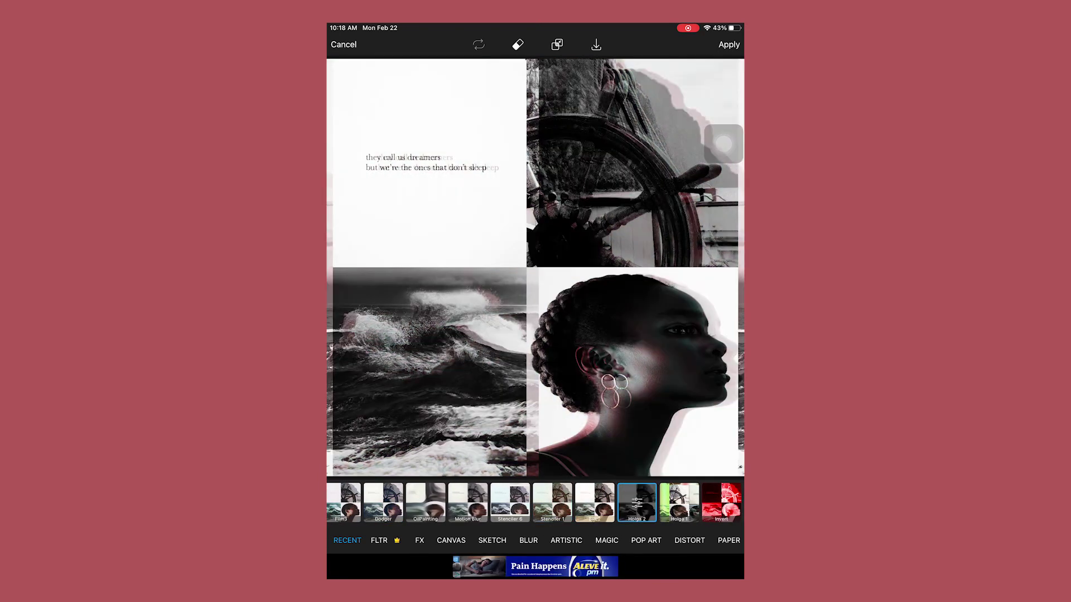
left_click(594, 501)
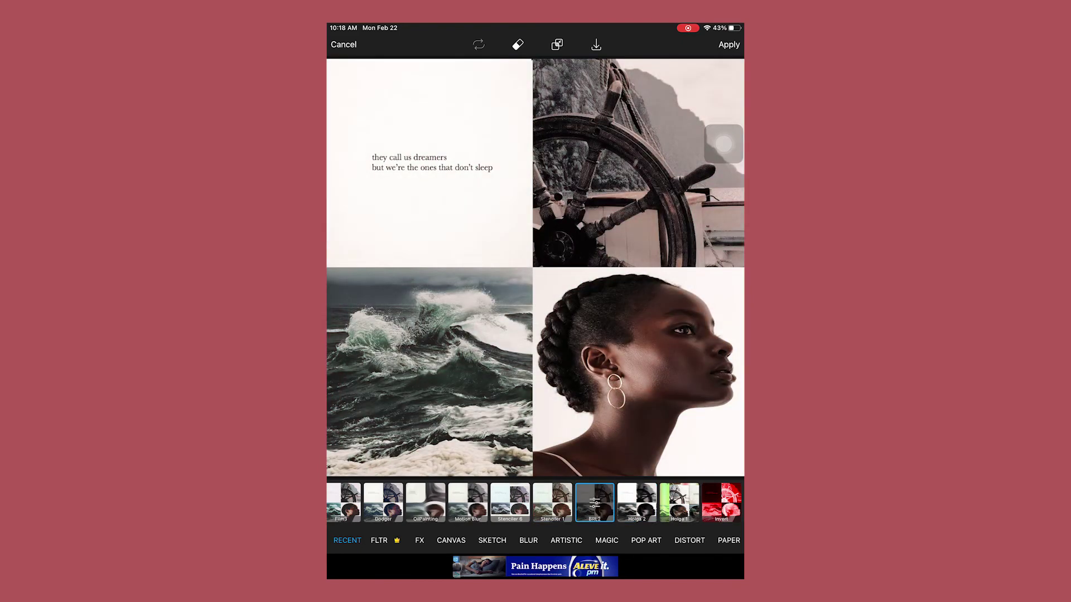
left_click(729, 44)
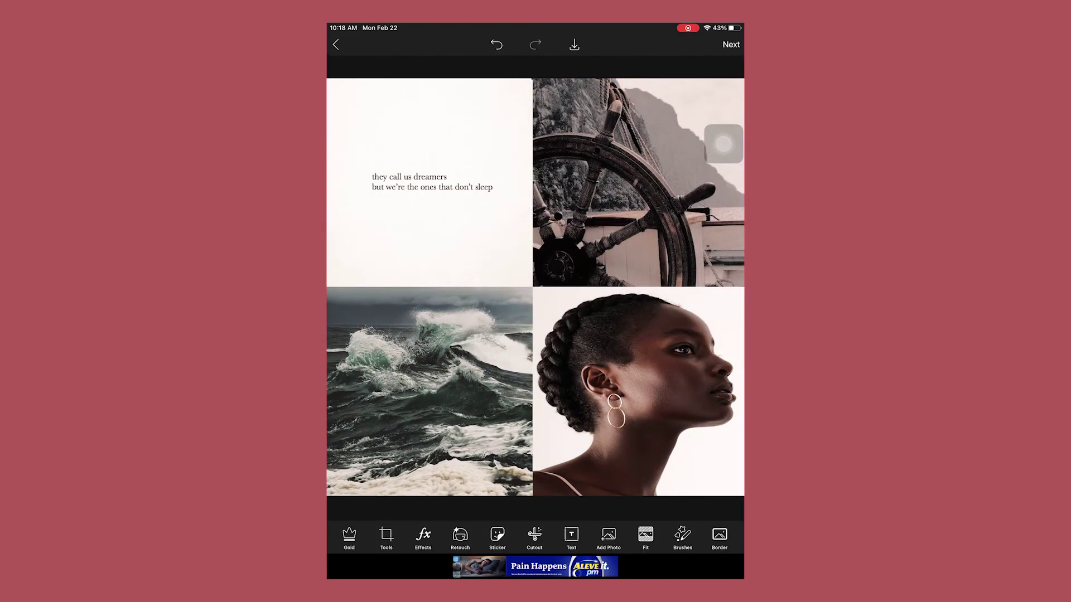
left_click(575, 44)
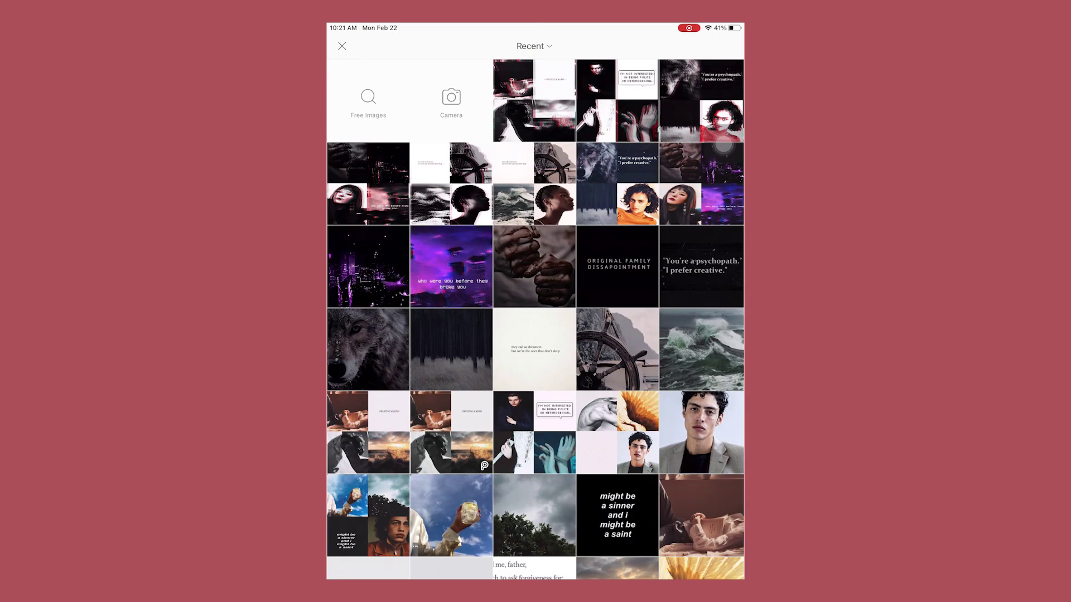
Layer the hand, wings and man collage, then add another mood board collage.
left_click(618, 432)
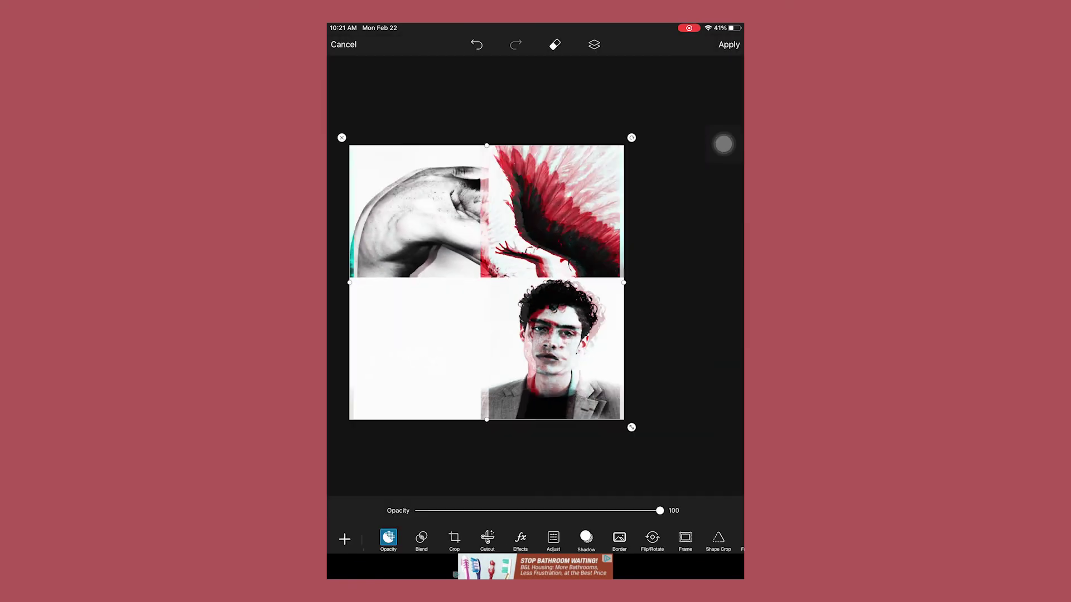
left_click(729, 44)
left_click(607, 538)
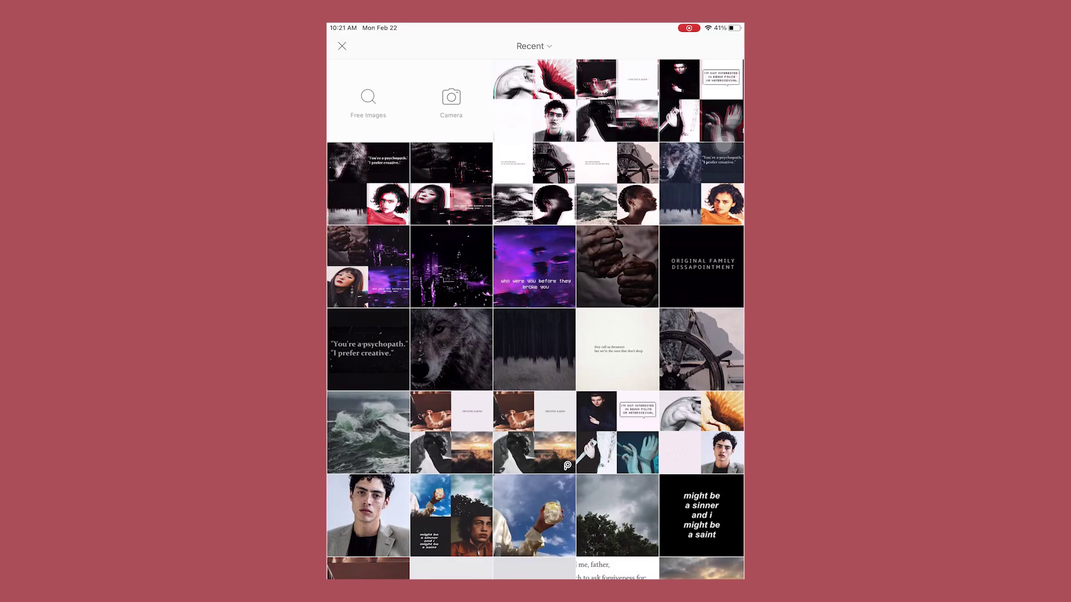
left_click(450, 514)
left_click(729, 45)
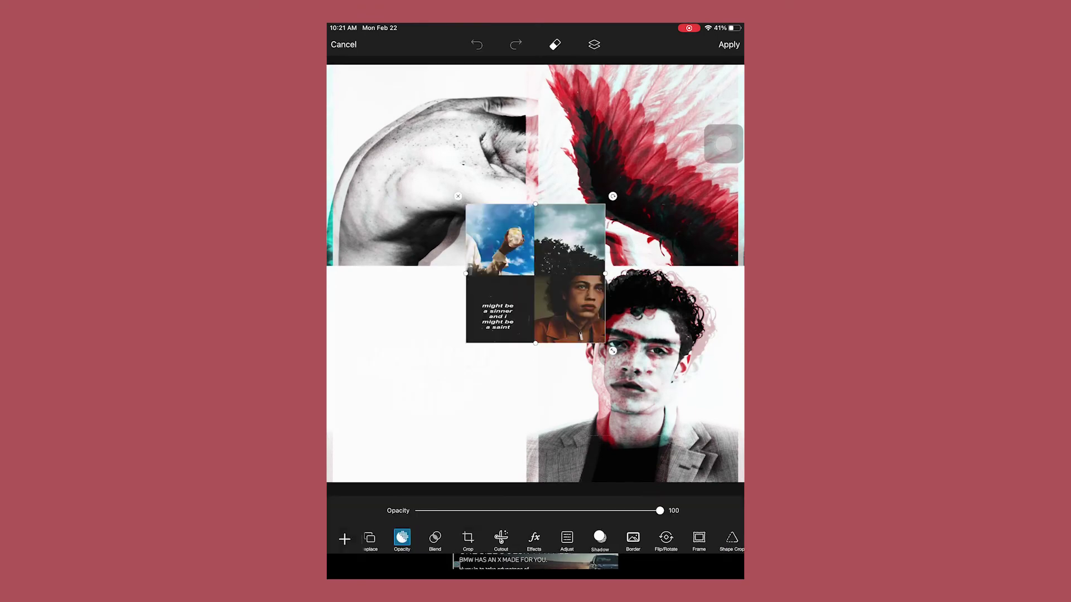